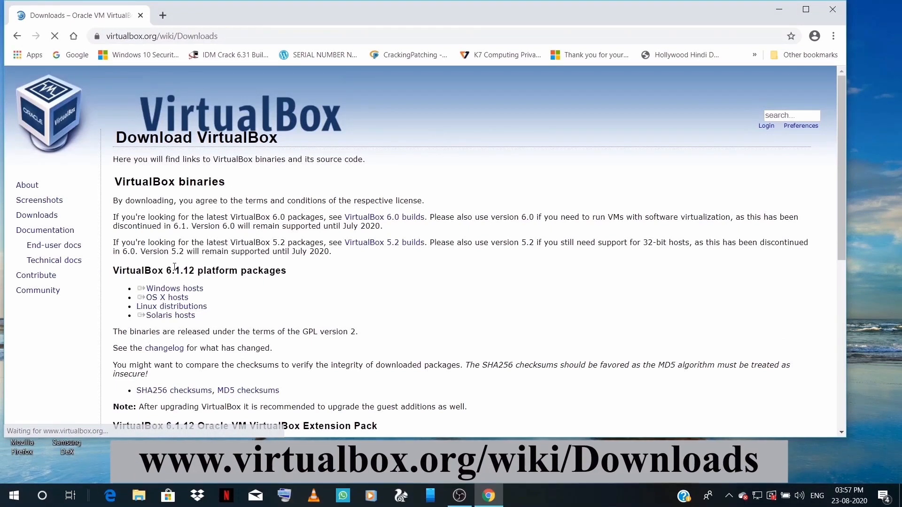
Download the VirtualBox 6.1.12 installer for Windows hosts from the VirtualBox website.
triple_click(179, 289)
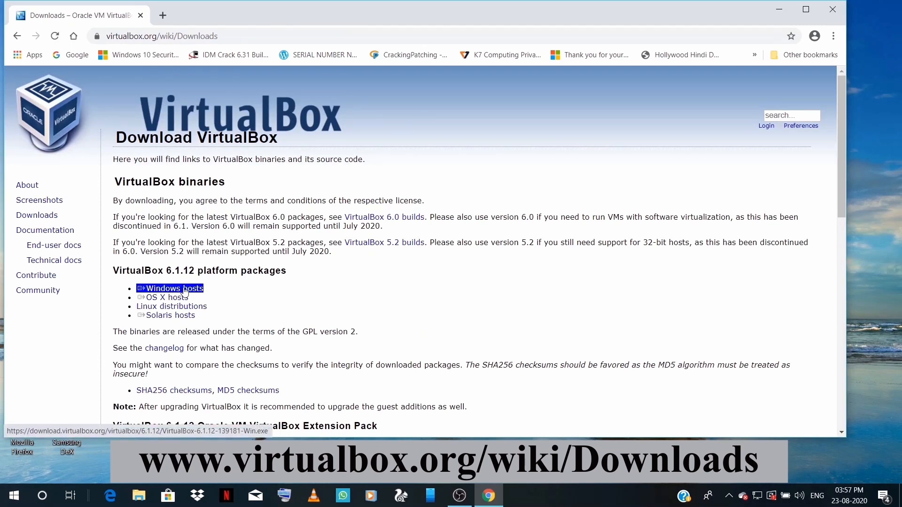
click(279, 301)
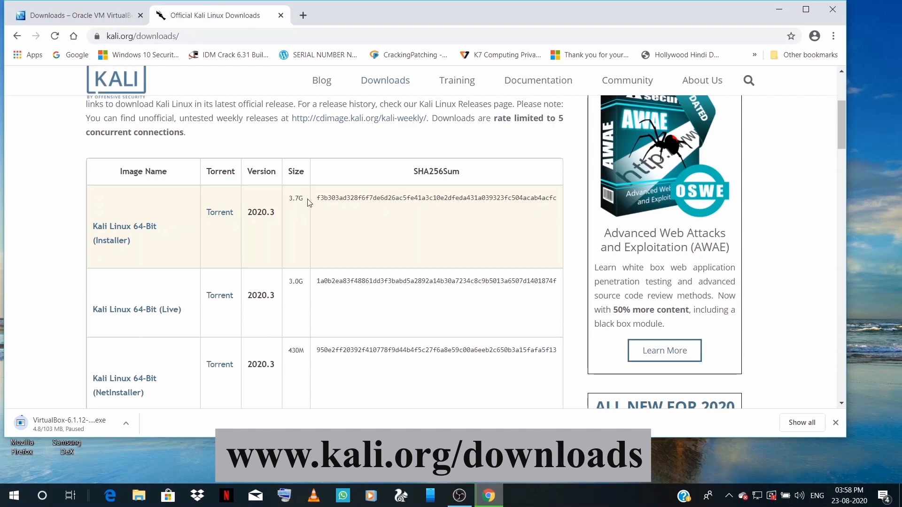
Download the Kali Linux 2020.3 64-Bit Installer ISO.
click(123, 231)
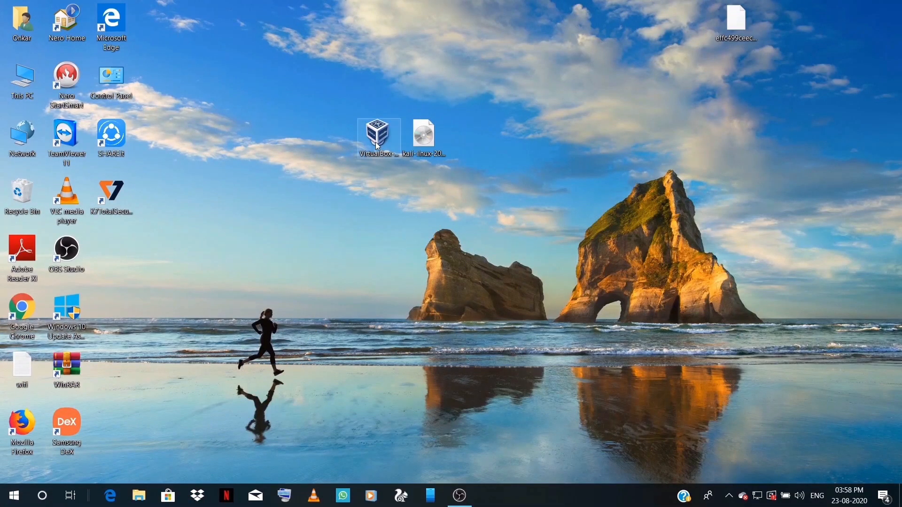
Install VirtualBox 6.1.12 with default features and shortcuts, accepting the network reset, then close the wizard.
click(378, 146)
double_click(379, 147)
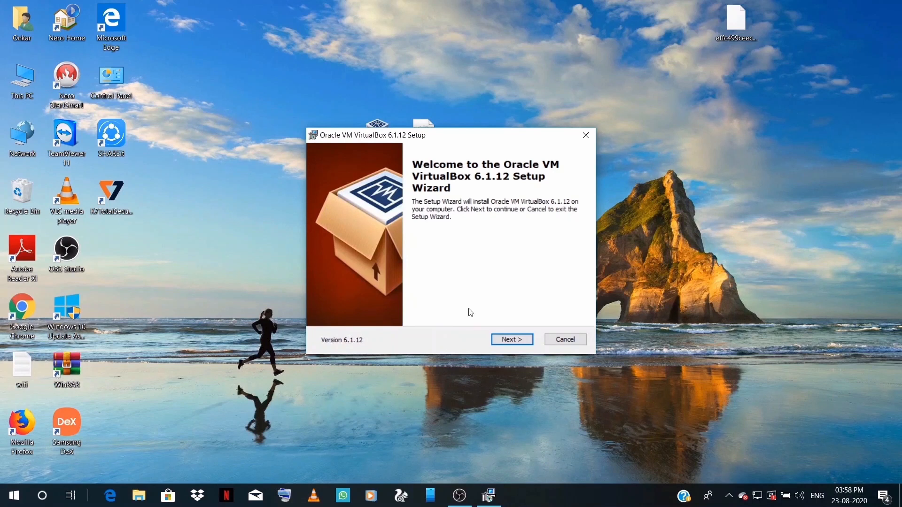
click(502, 339)
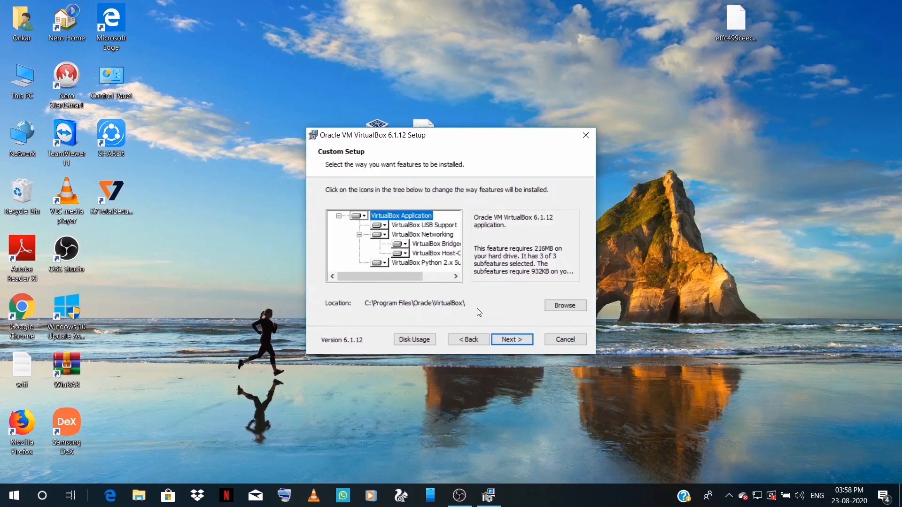
click(517, 339)
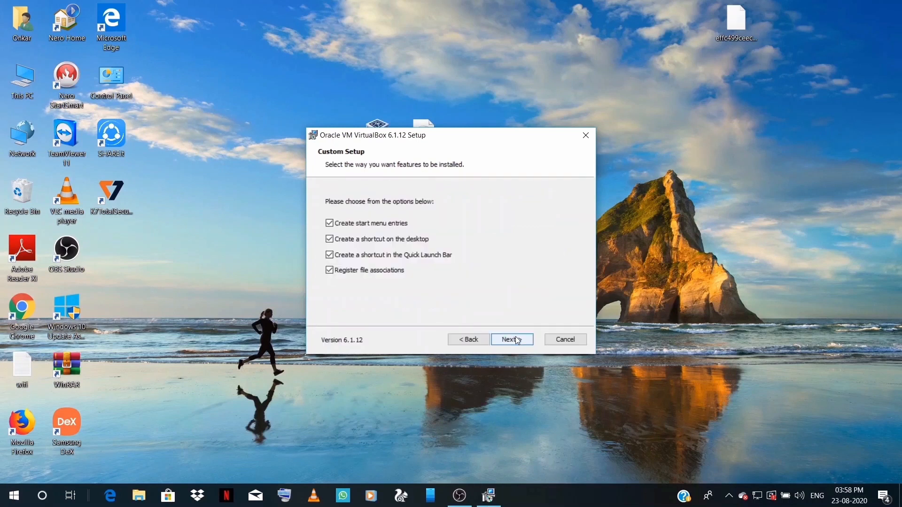
click(516, 340)
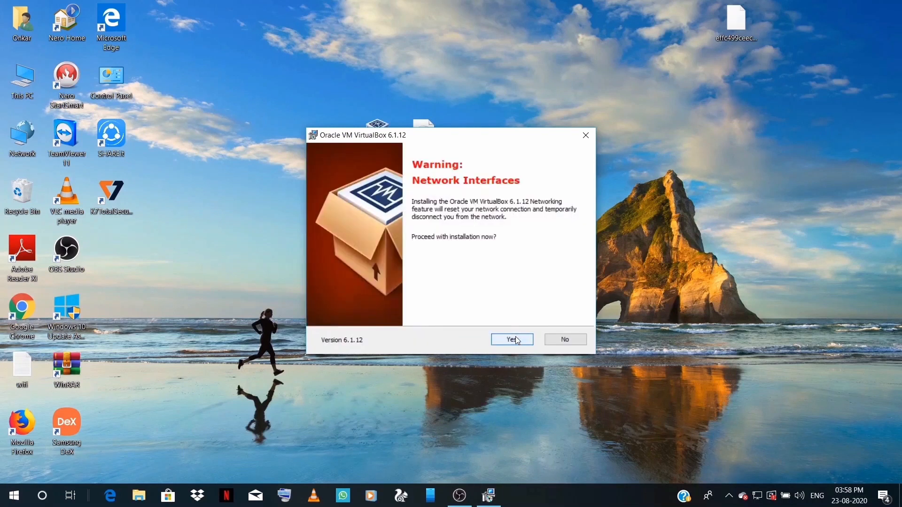
click(512, 340)
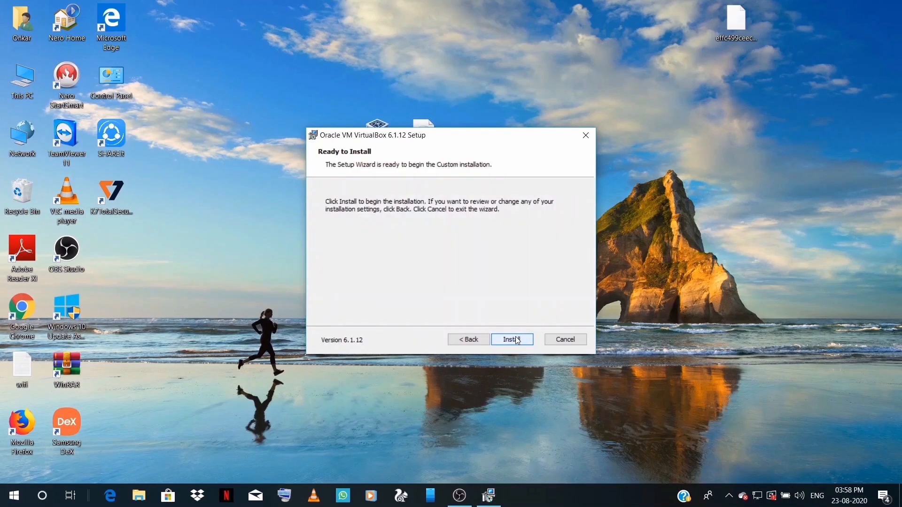
click(512, 339)
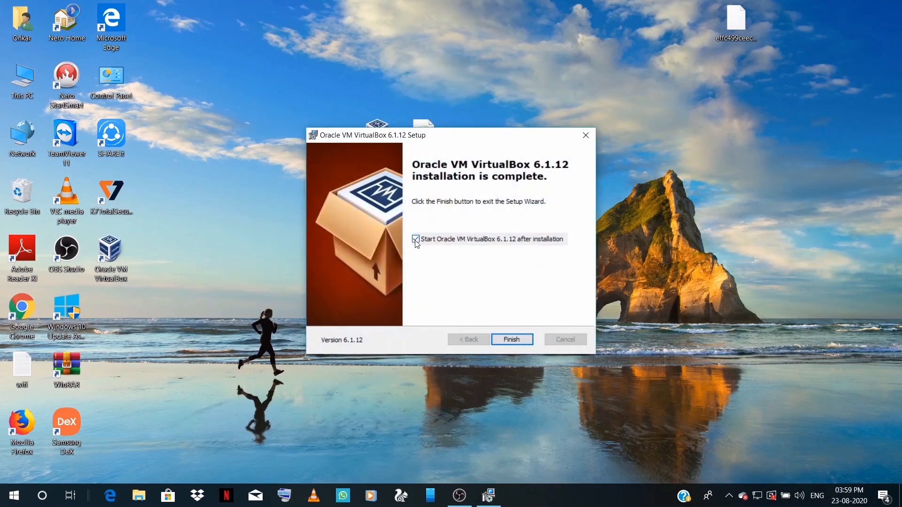
click(502, 339)
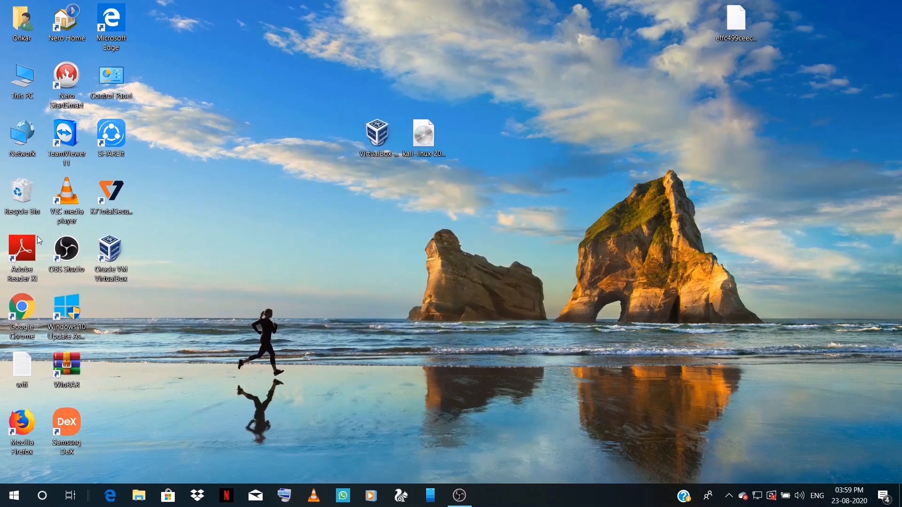
Launch VirtualBox and start a new machine named kali, type Linux, version Debian (64-bit).
right_click(118, 259)
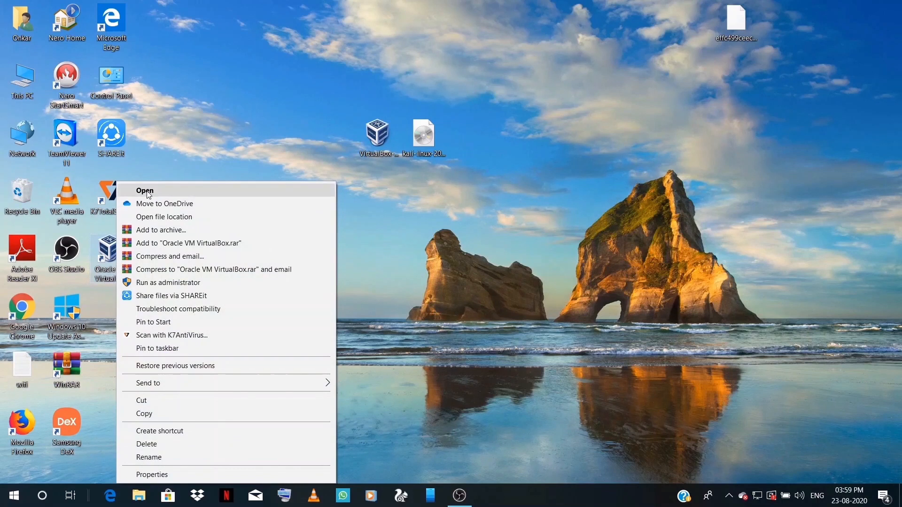
click(145, 190)
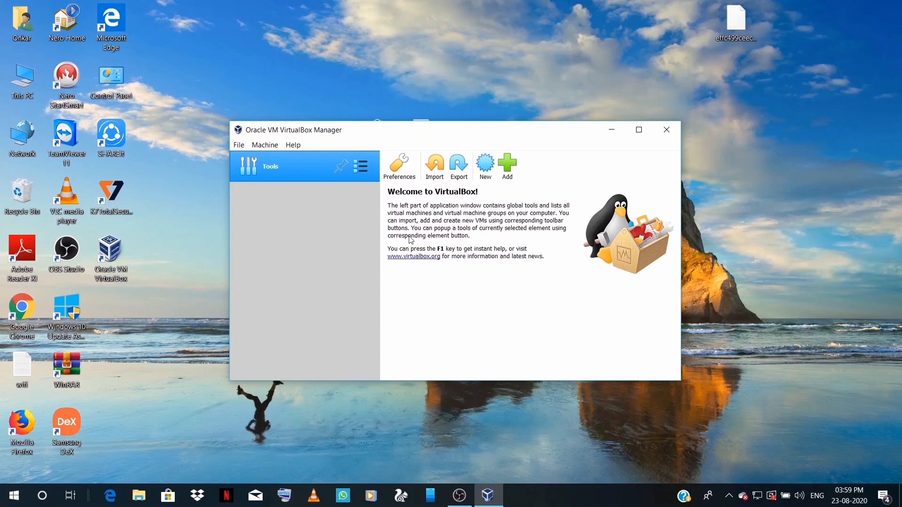
click(491, 172)
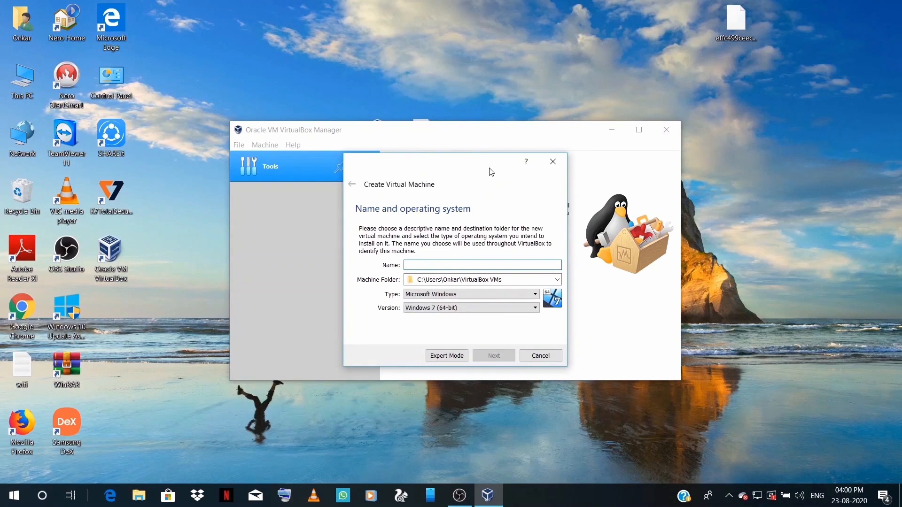
text(kali)
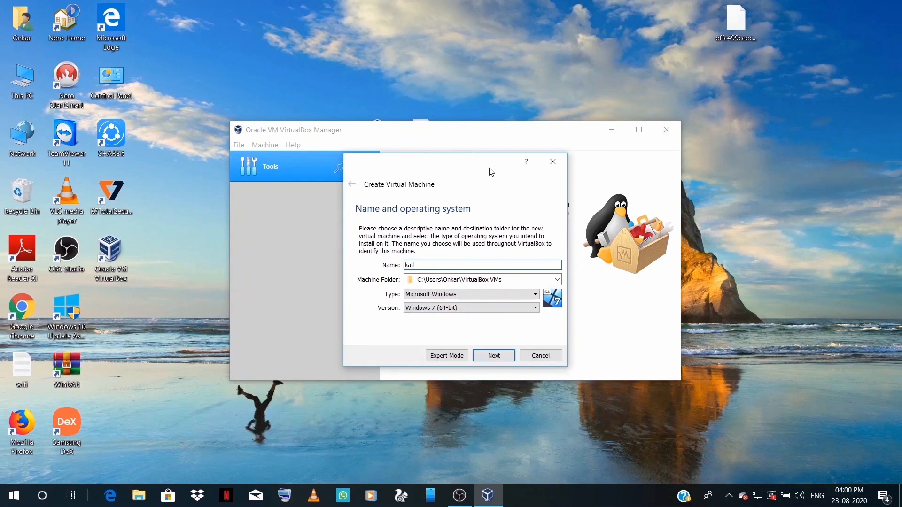
click(434, 294)
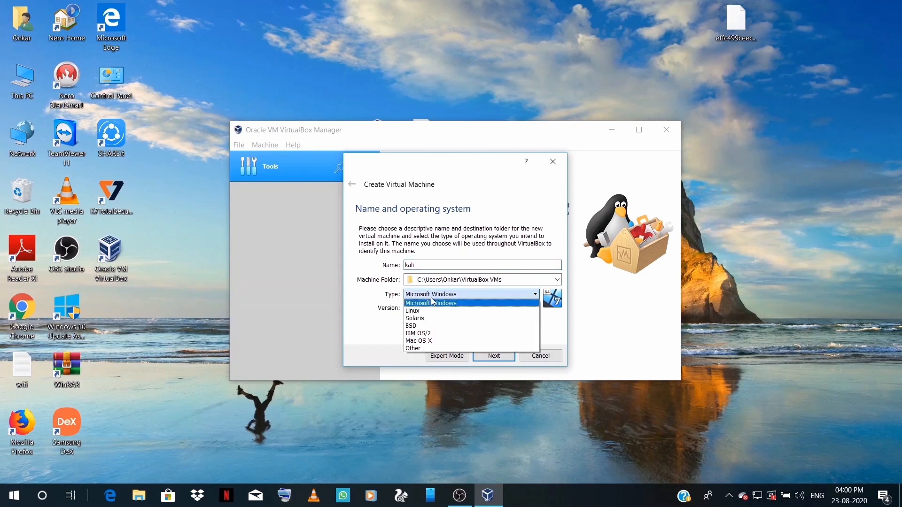
click(434, 311)
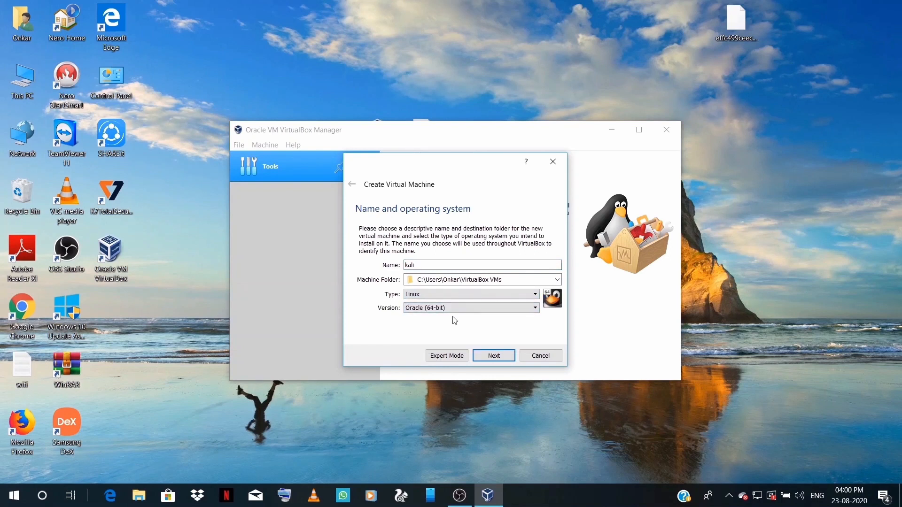
click(454, 309)
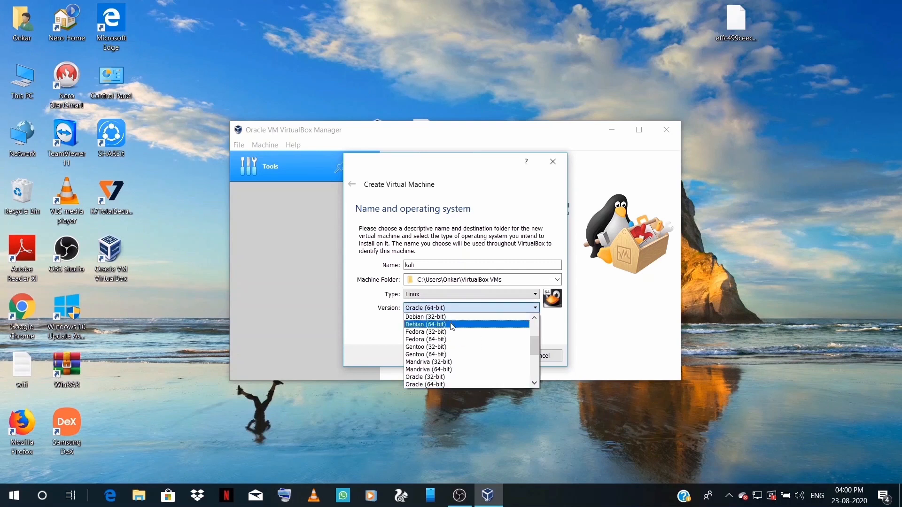
click(451, 326)
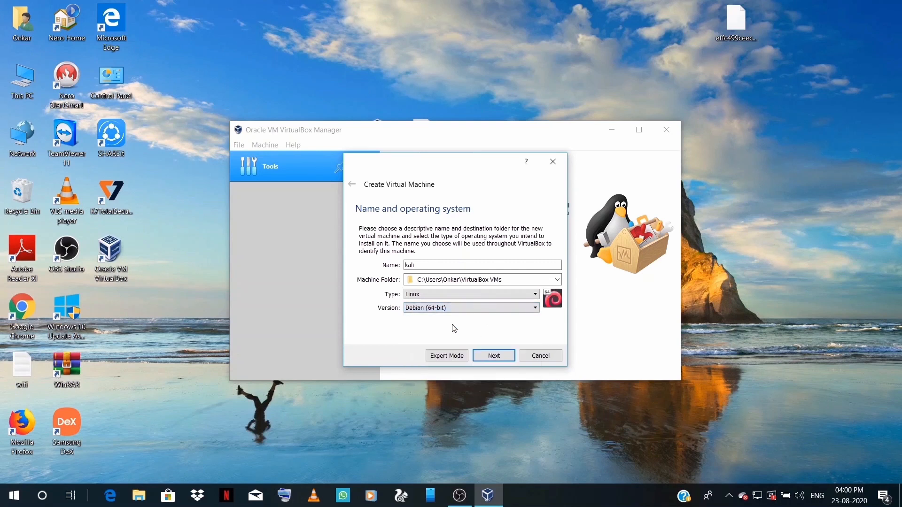
Give the kali machine 2048 MB of memory.
click(483, 357)
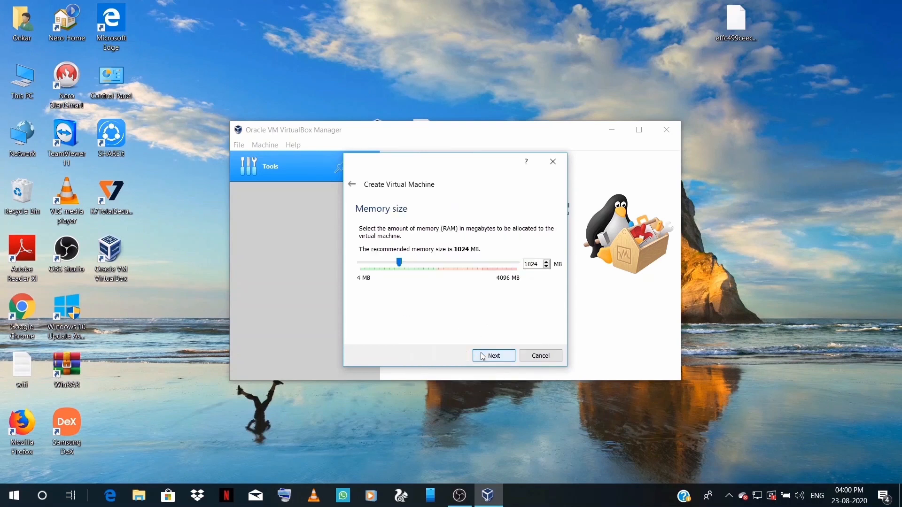
click(436, 265)
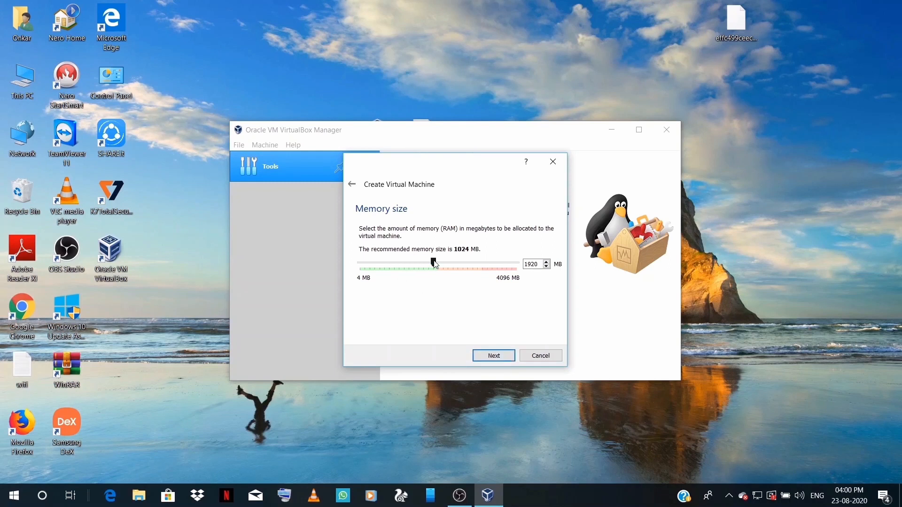
click(438, 264)
click(494, 355)
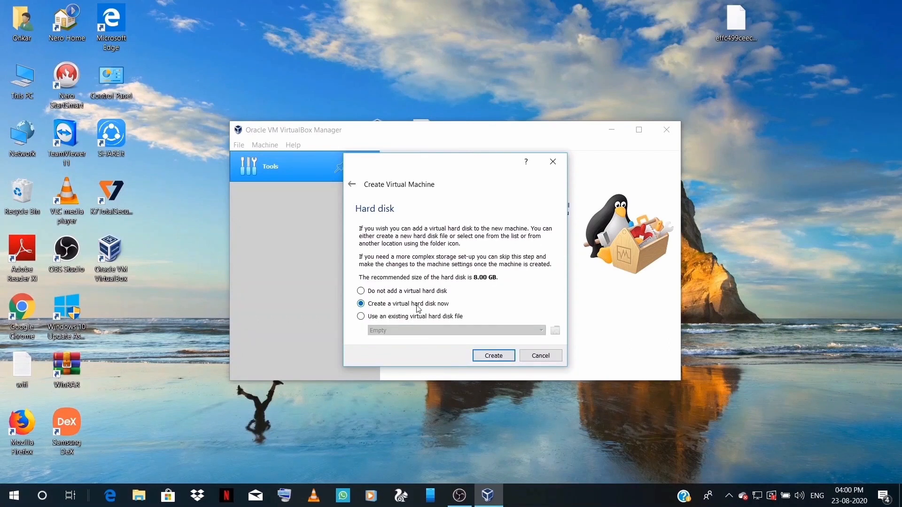
Create a dynamically allocated 64 GB VDI hard disk for kali.
click(486, 358)
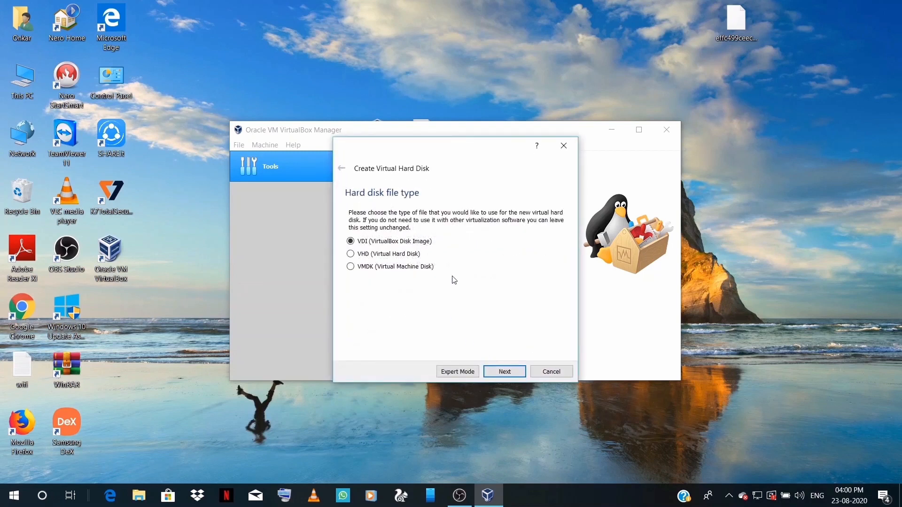
click(491, 373)
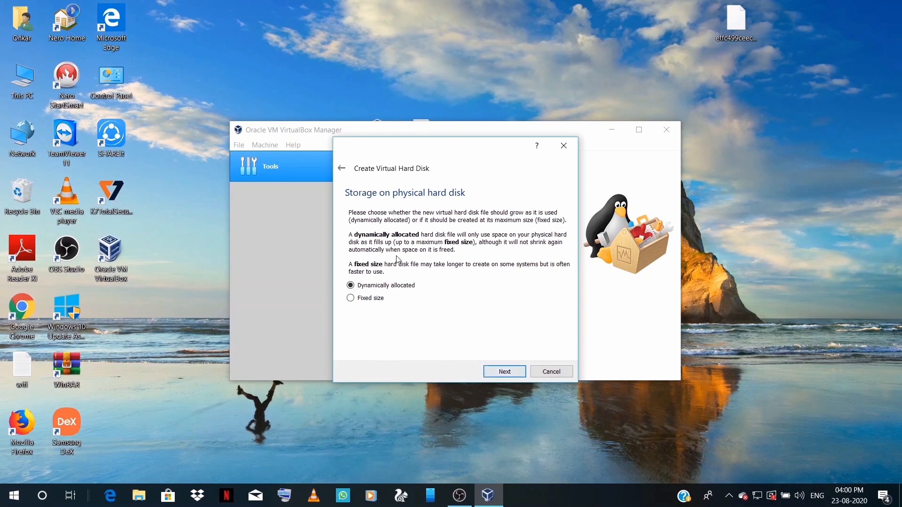
click(501, 371)
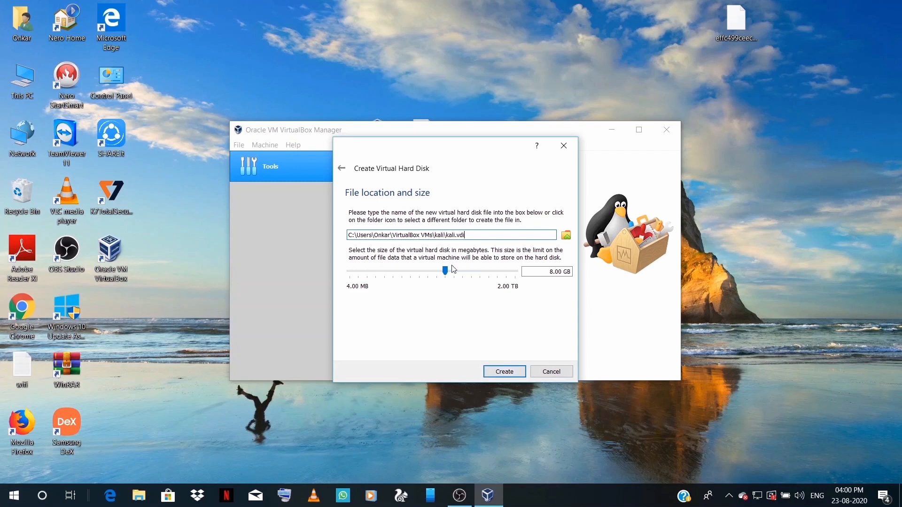
drag(455, 274, 470, 274)
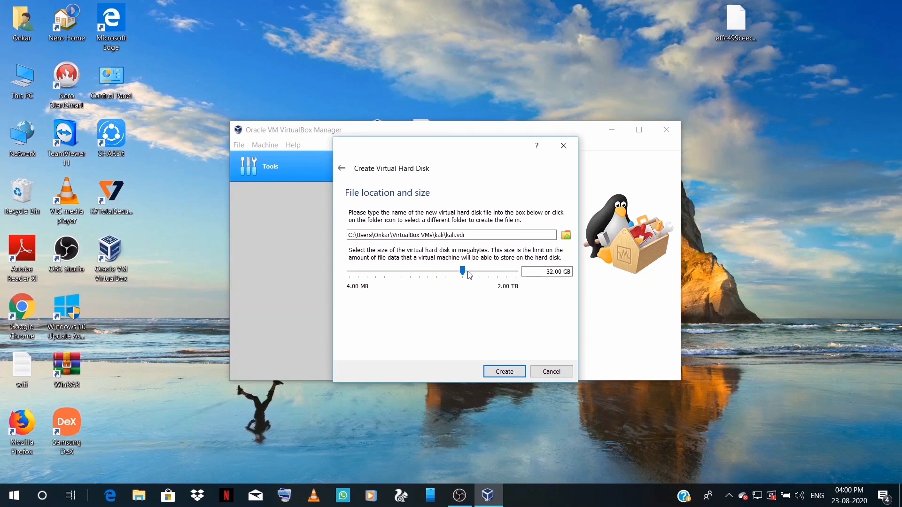
click(468, 272)
click(505, 373)
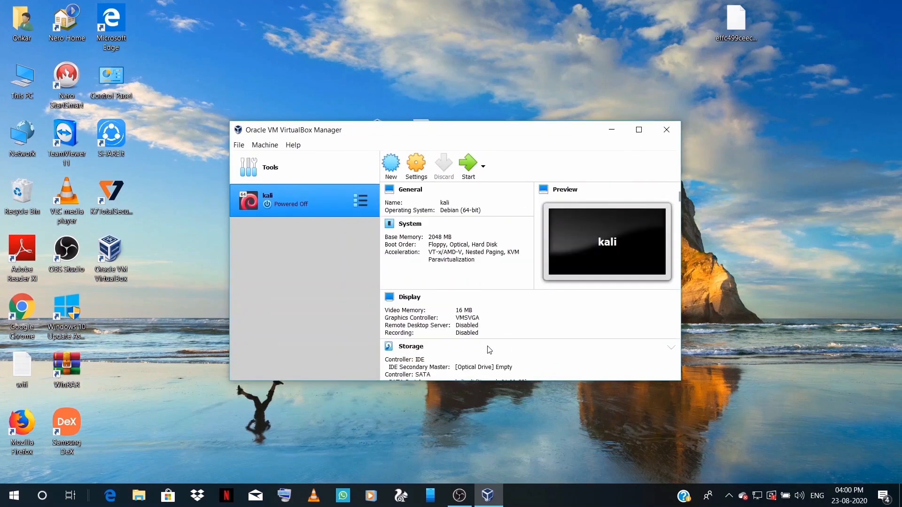
Set kali's Shared Clipboard and Drag'n'Drop to Bidirectional in the Advanced general settings.
click(417, 172)
click(416, 167)
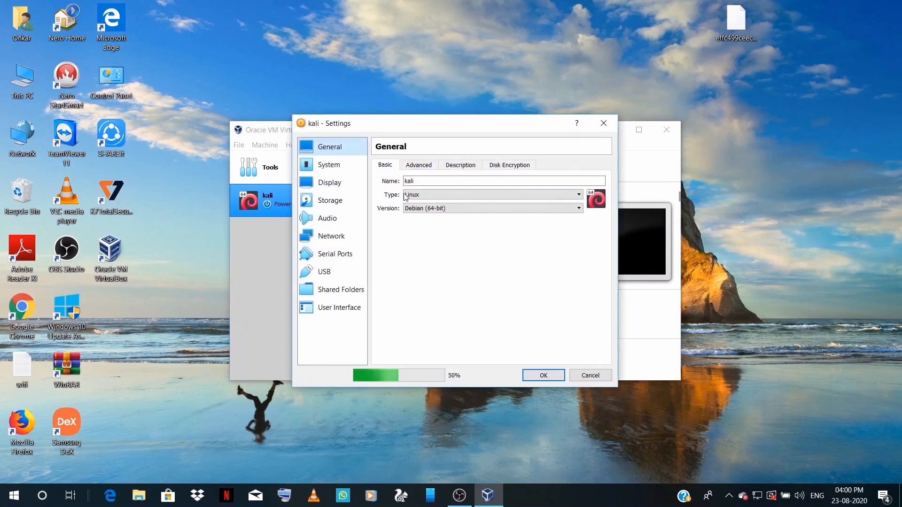
click(418, 169)
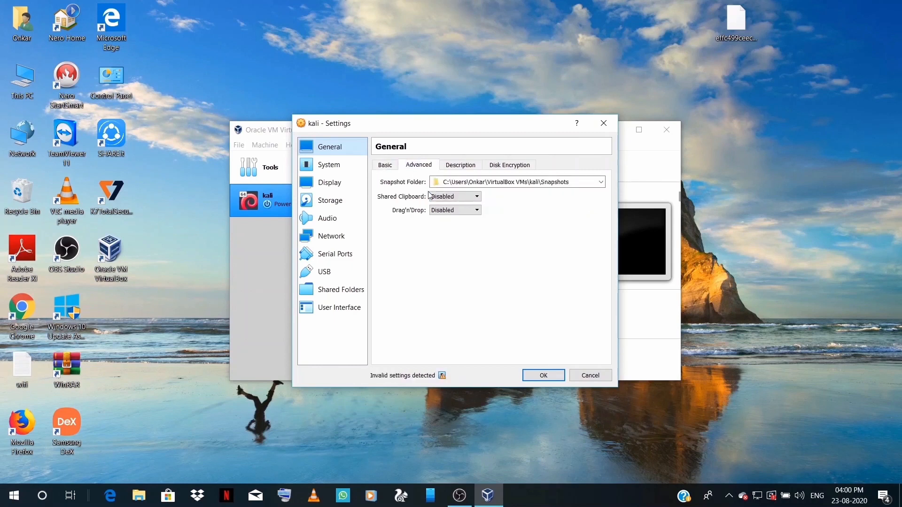
click(446, 197)
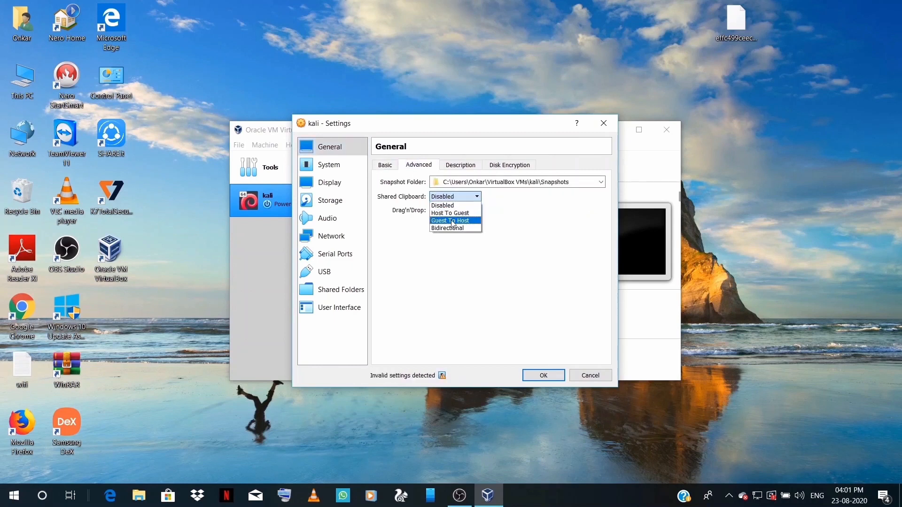
click(453, 230)
click(453, 211)
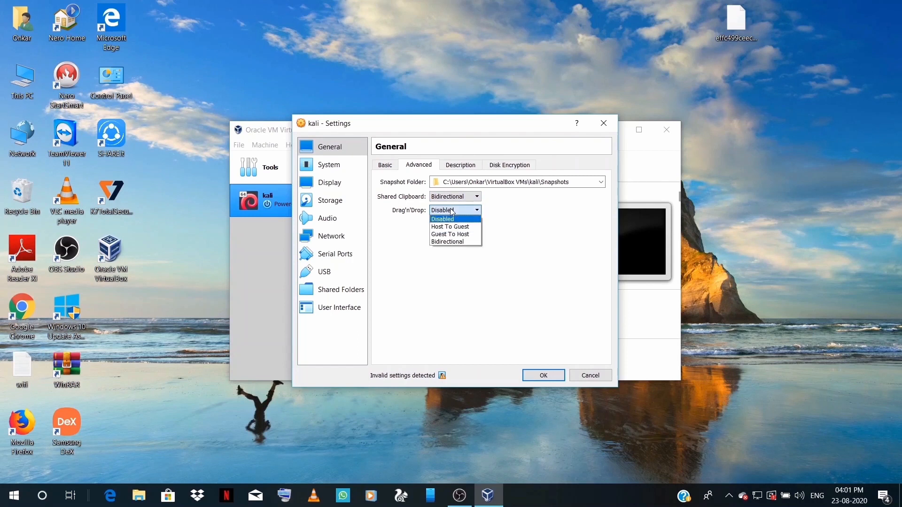
click(456, 242)
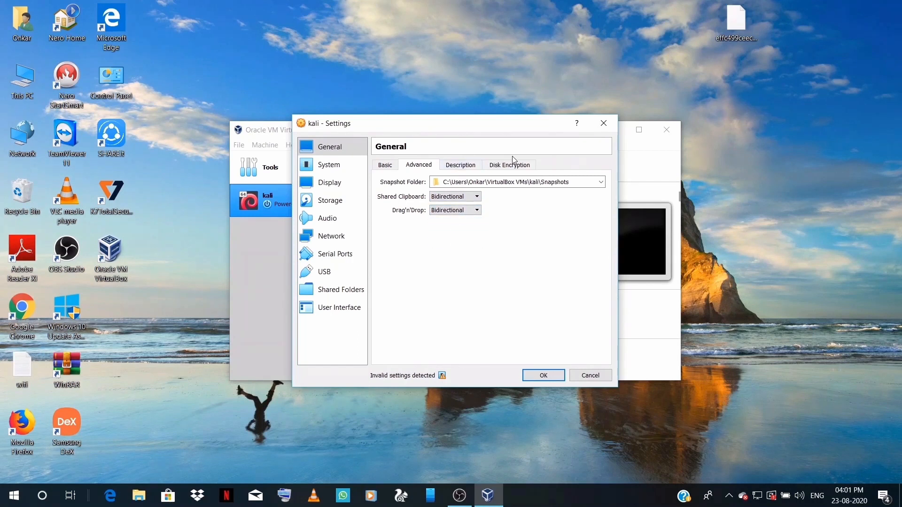
Give the kali machine 2 processors.
click(336, 164)
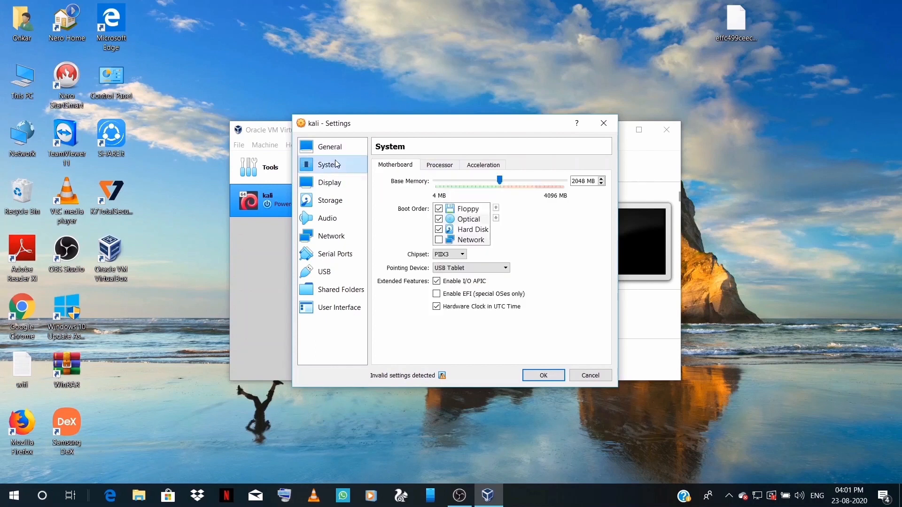
click(441, 165)
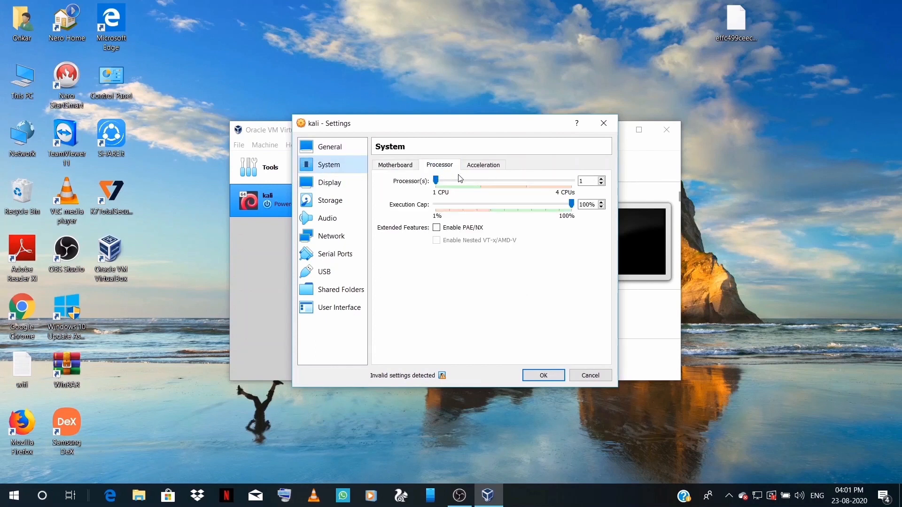
click(481, 182)
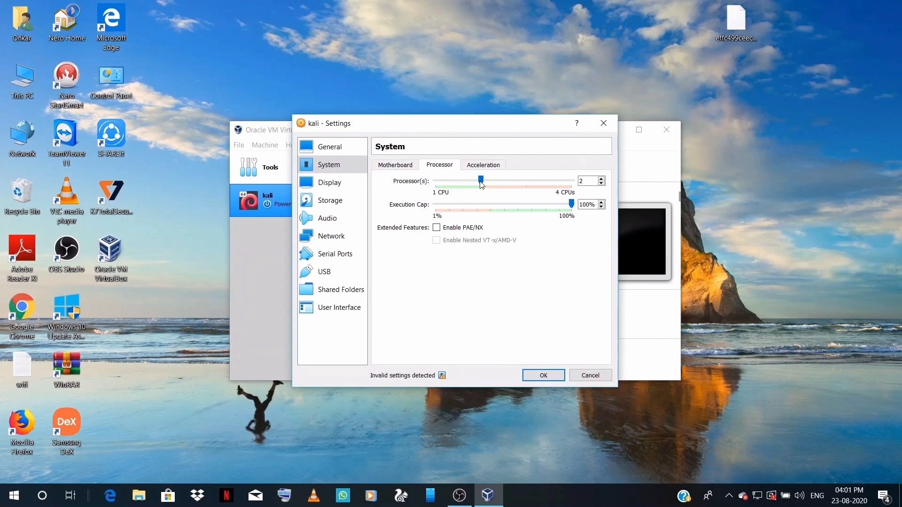
click(339, 201)
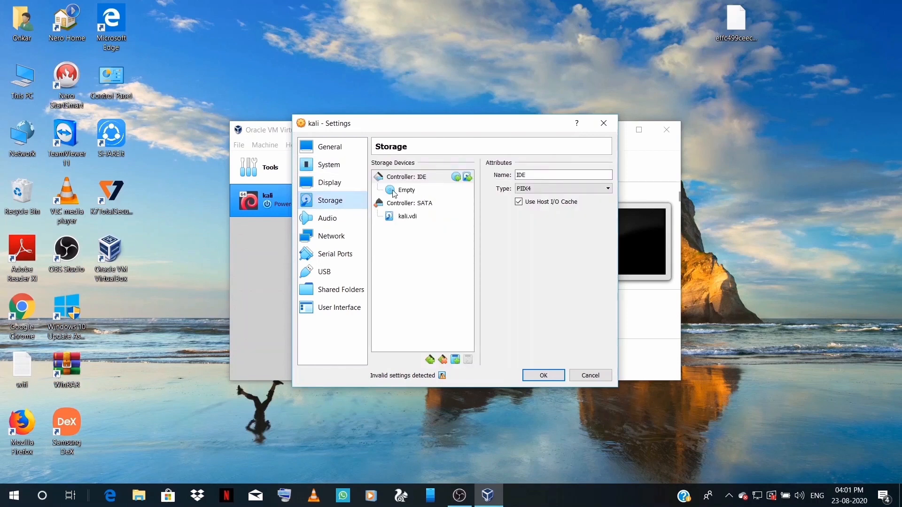
Load kali-linux-2020.3-installer-amd64 from the Desktop into the empty optical drive and save settings.
click(396, 191)
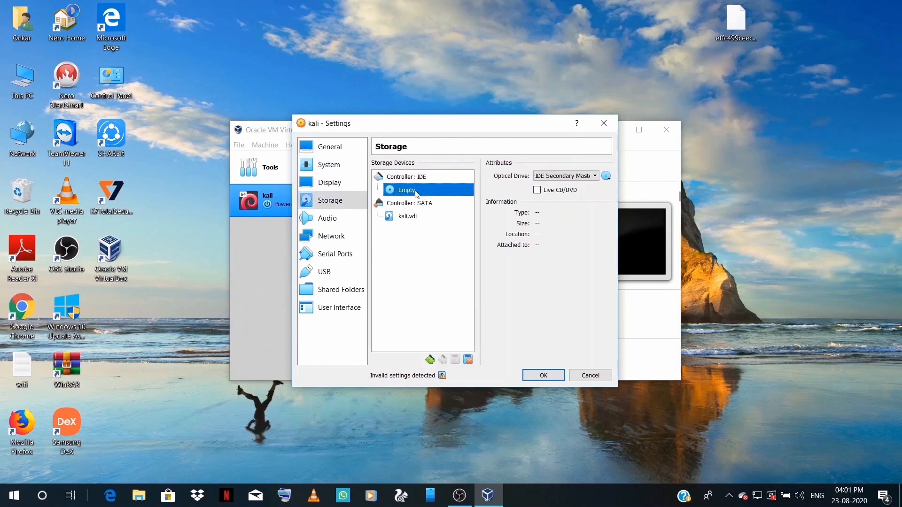
click(607, 178)
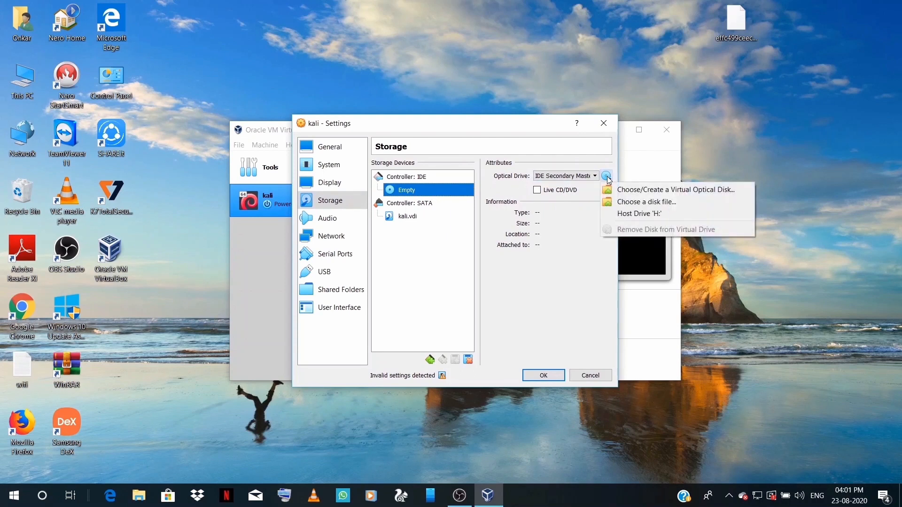
click(621, 208)
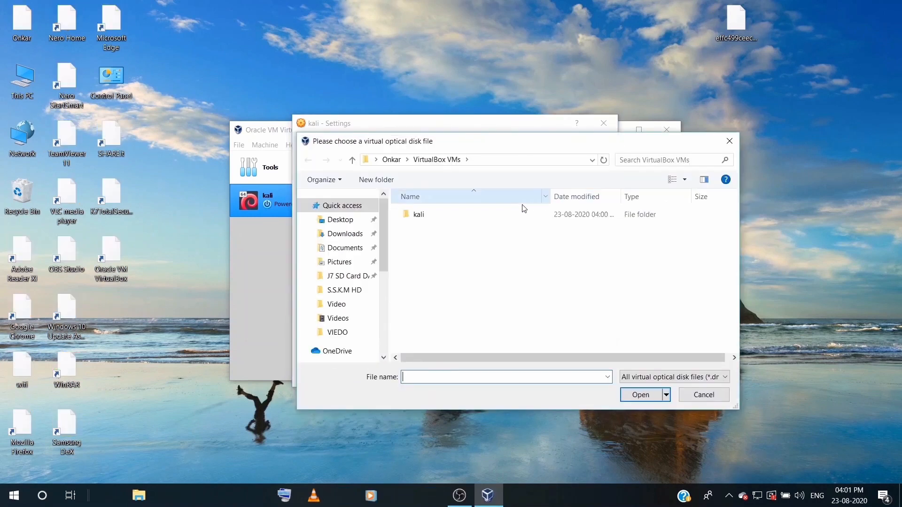
click(340, 221)
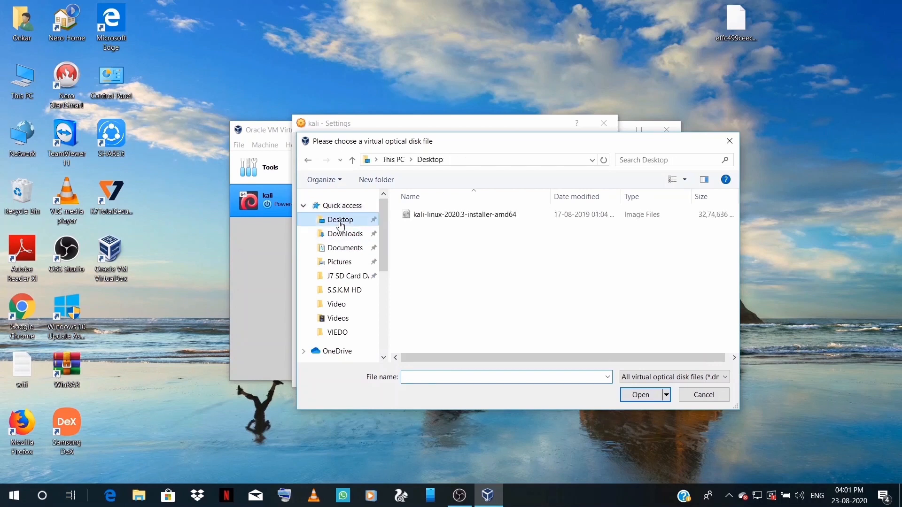
click(463, 217)
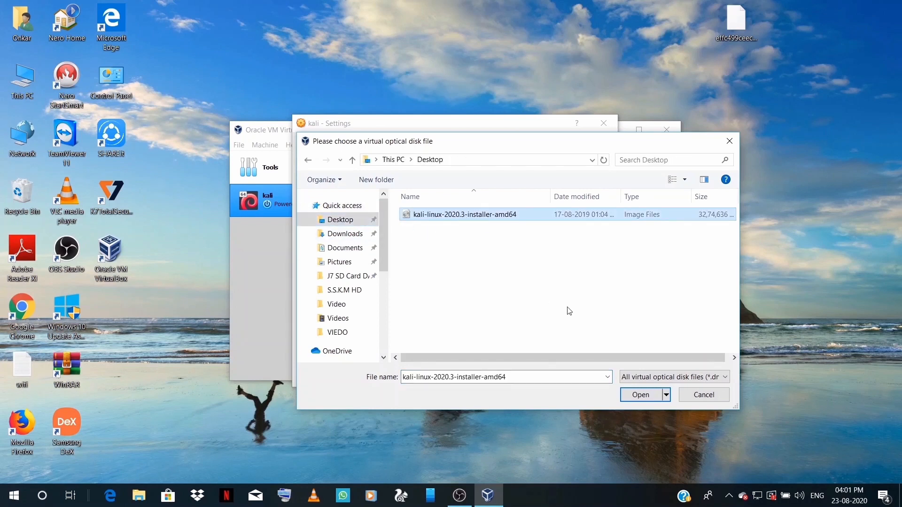
click(641, 396)
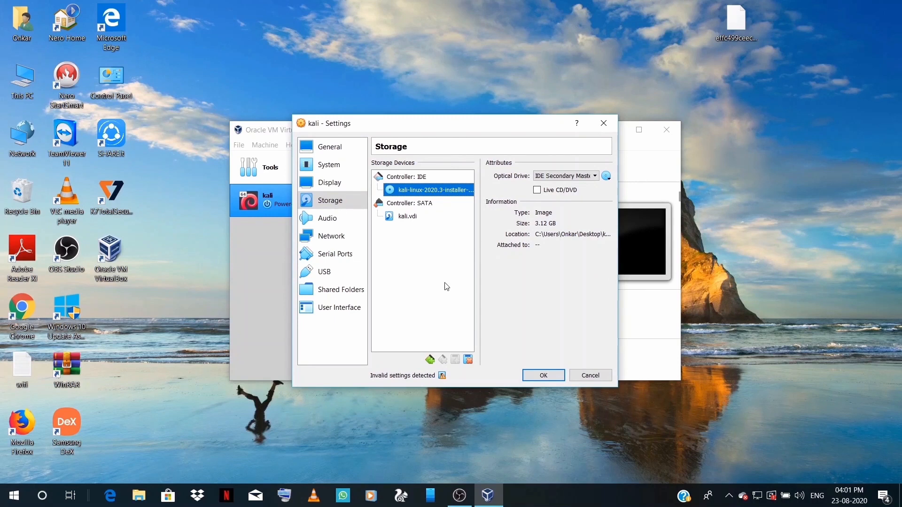
click(552, 377)
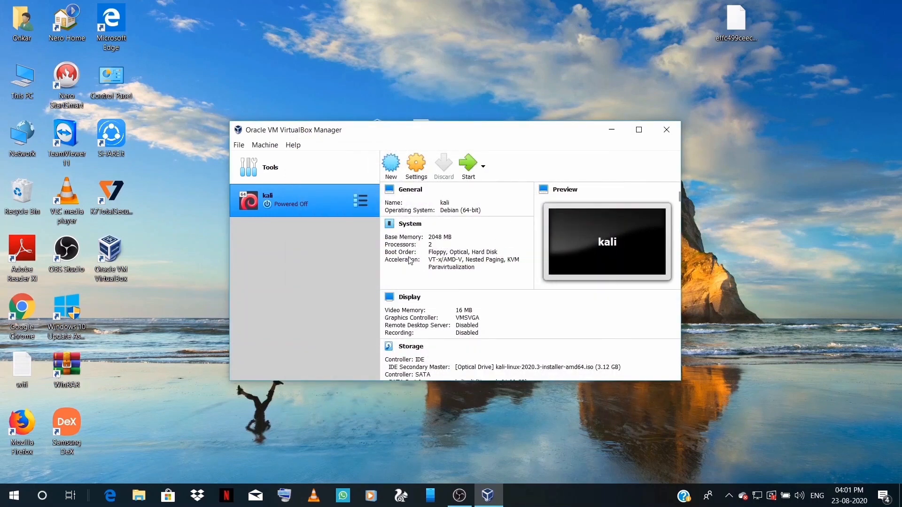
Start kali with the kali-linux-2020.3 installer ISO as the start-up disk.
click(467, 167)
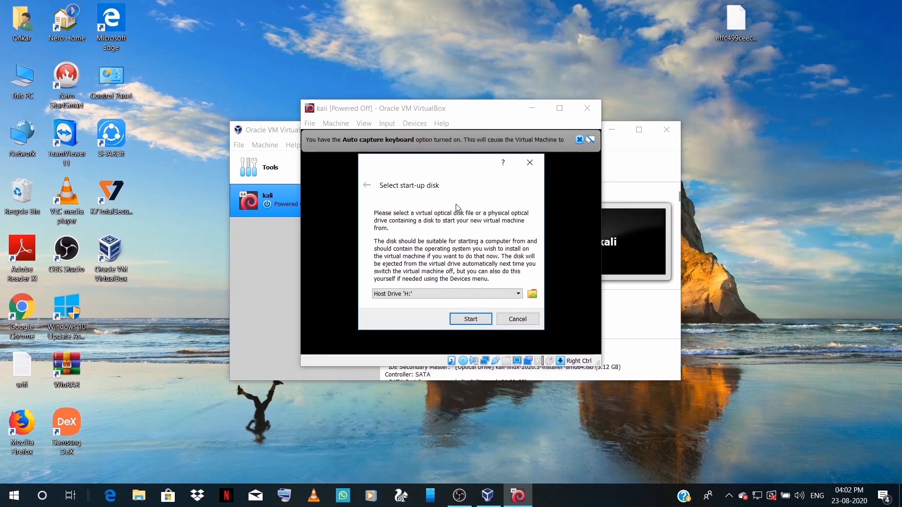
click(438, 296)
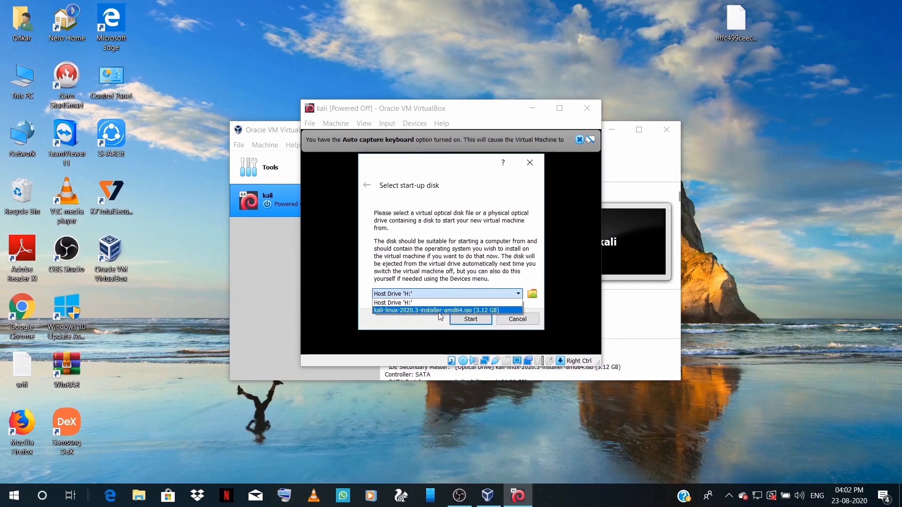
click(440, 310)
click(470, 319)
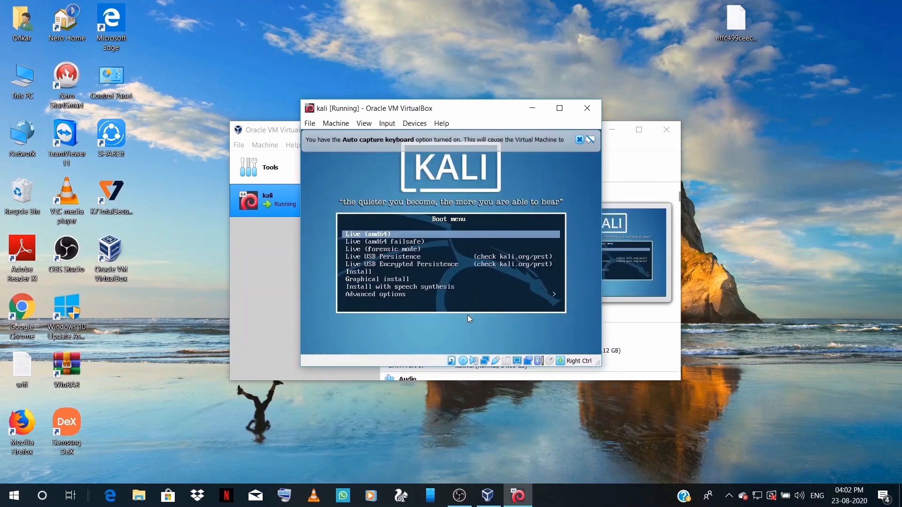
Choose Graphical install from the Kali boot menu.
key(Down)
key(Down)
key(Down)
key(Down)
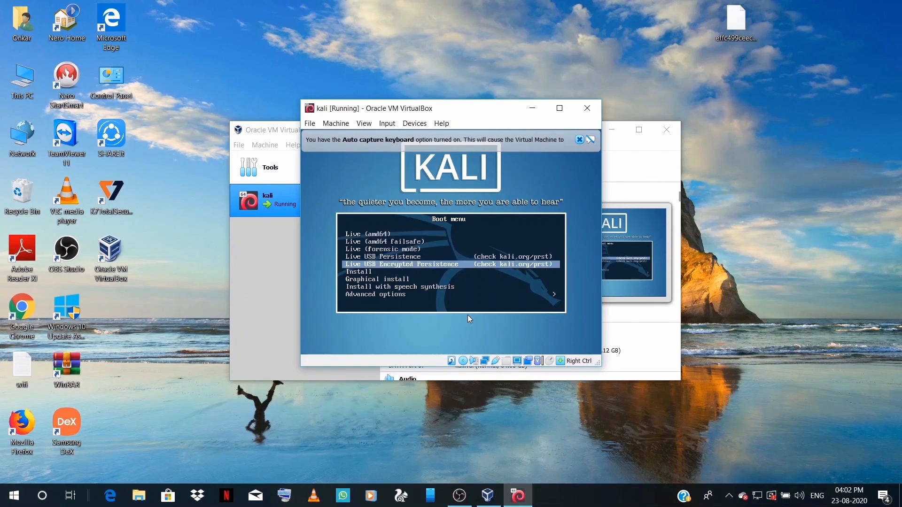
key(Down)
key(Down)
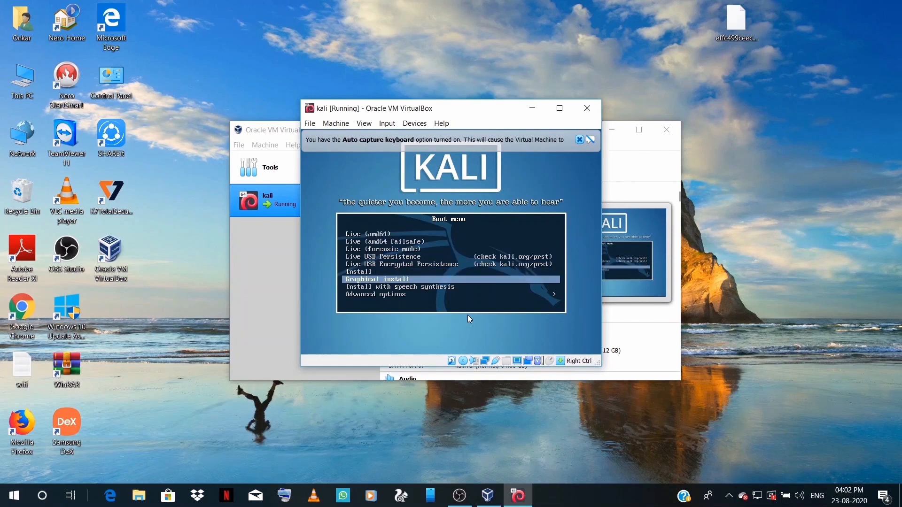
key(Return)
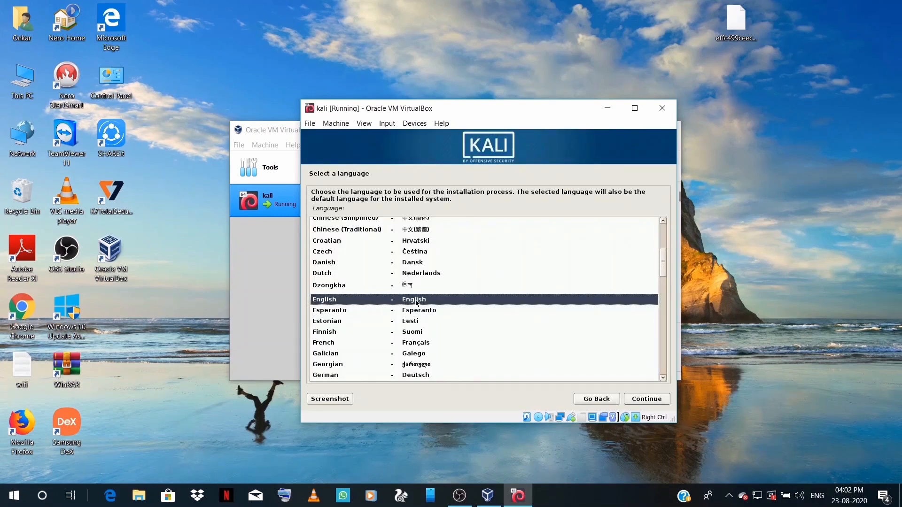
Accept English, pick India as the location, and keep the American English keymap.
click(640, 399)
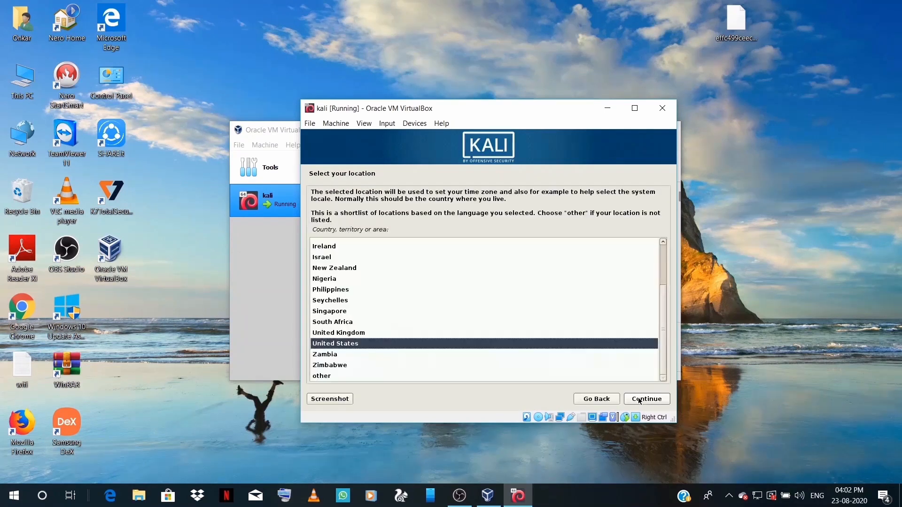
scroll(501, 344, up, 1)
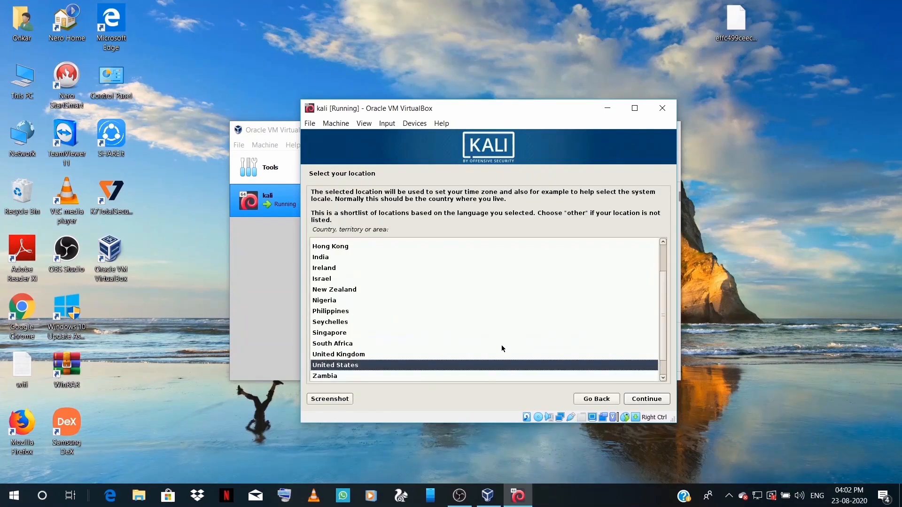
click(327, 260)
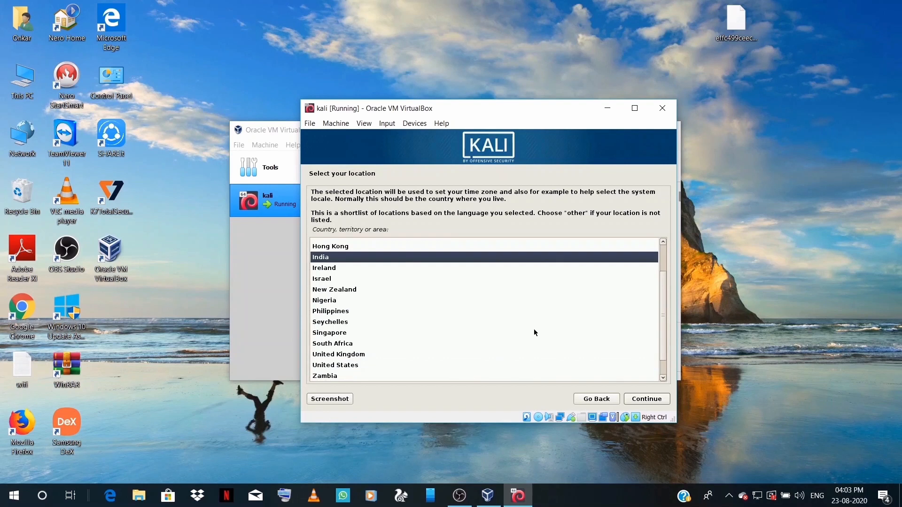
click(646, 398)
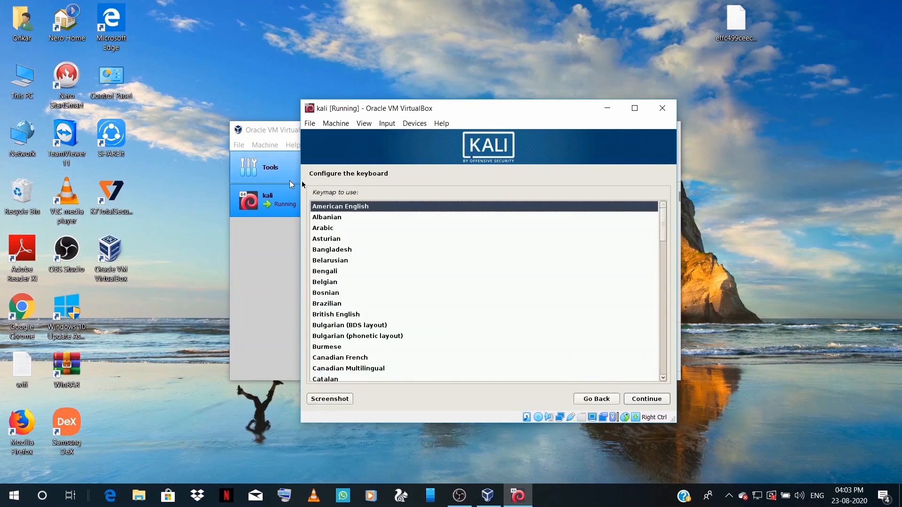
click(658, 399)
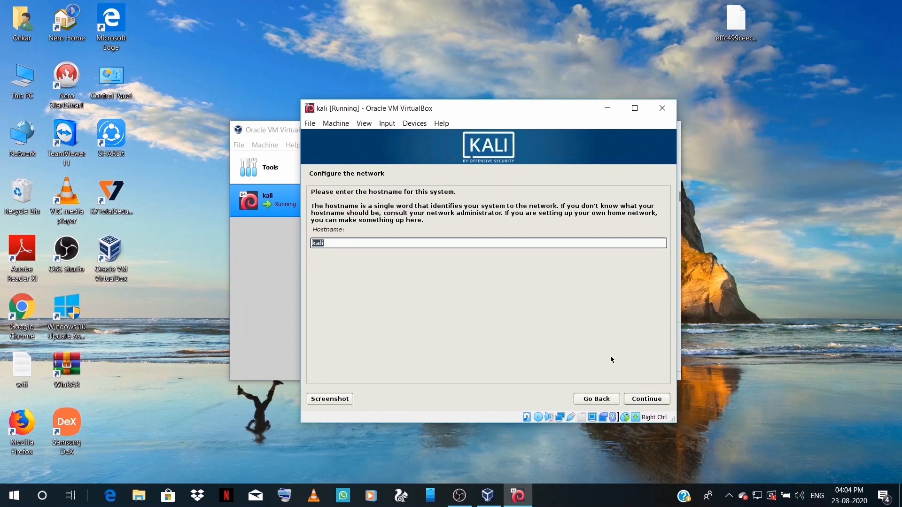
Keep the hostname kali, leave the domain name empty, and enter the root password twice.
click(645, 398)
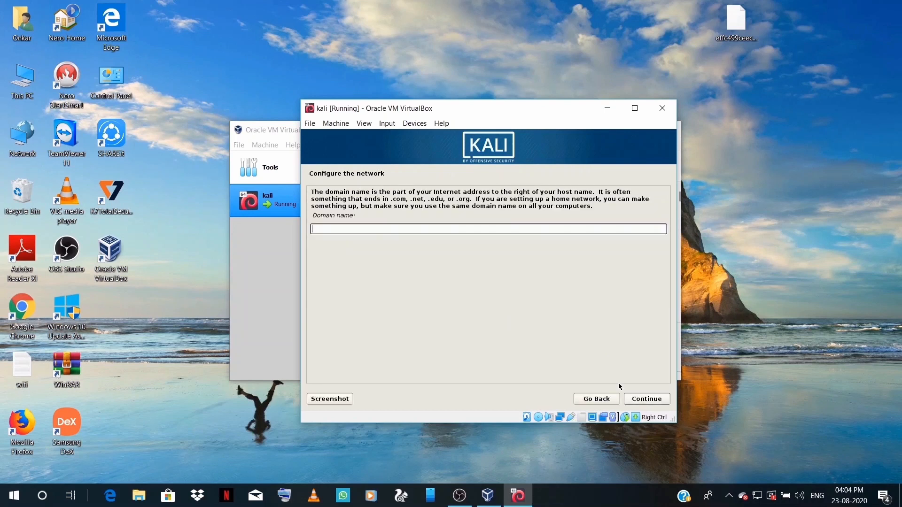
click(632, 401)
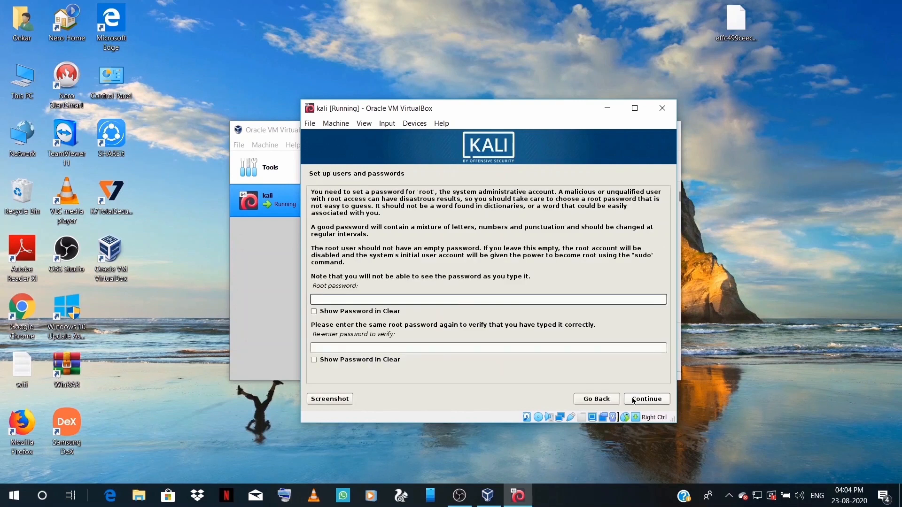
text(•••••••••)
click(598, 348)
text(•••••••)
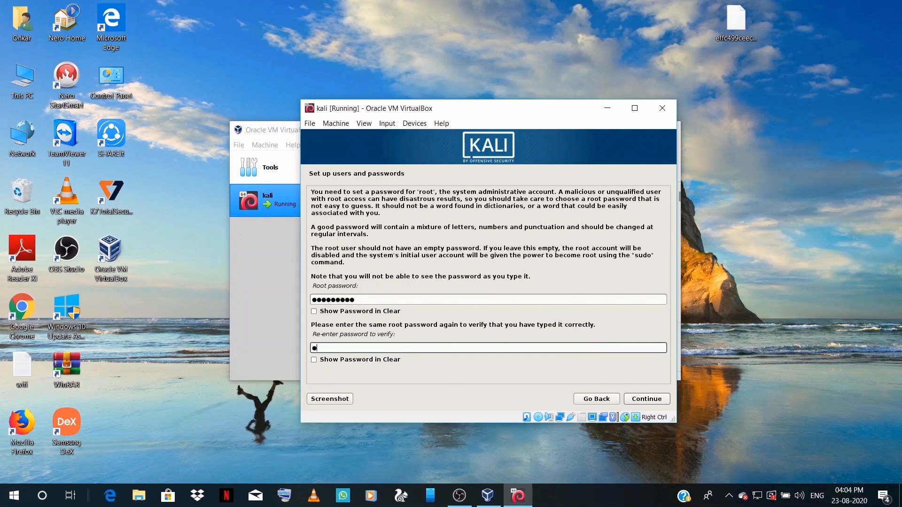
text(••)
click(647, 399)
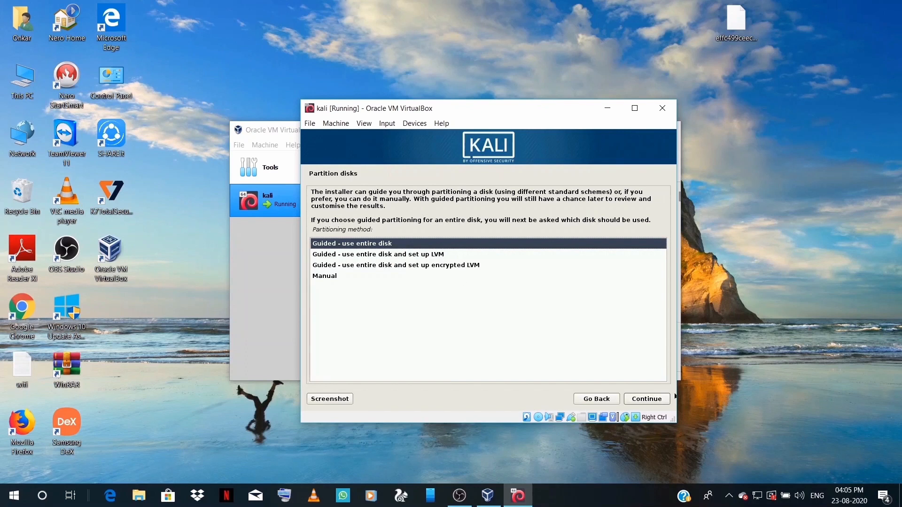
Guided-partition the whole 68.7 GB SCSI1 disk as one partition and write the changes.
click(662, 400)
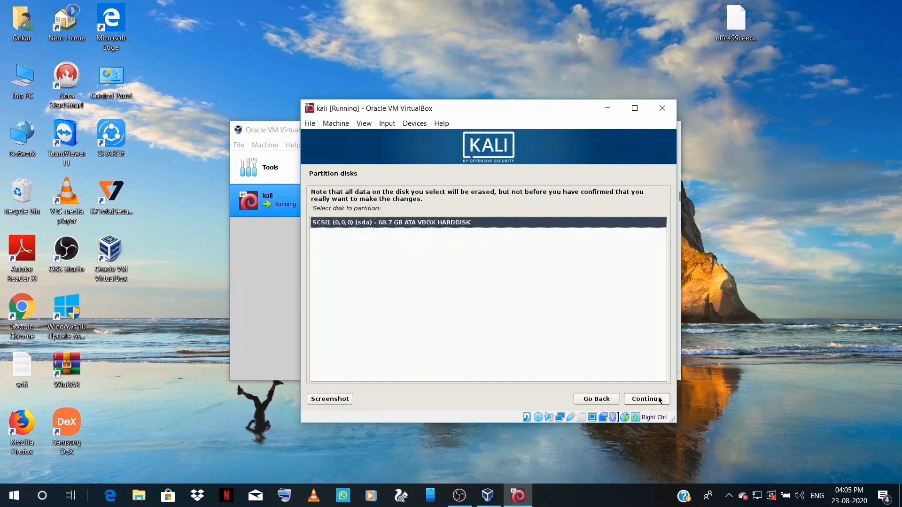
click(660, 399)
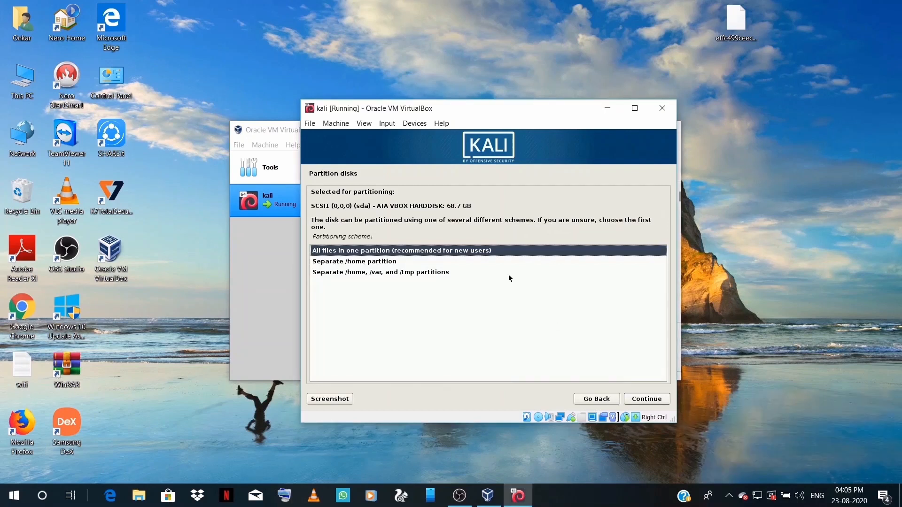
click(644, 399)
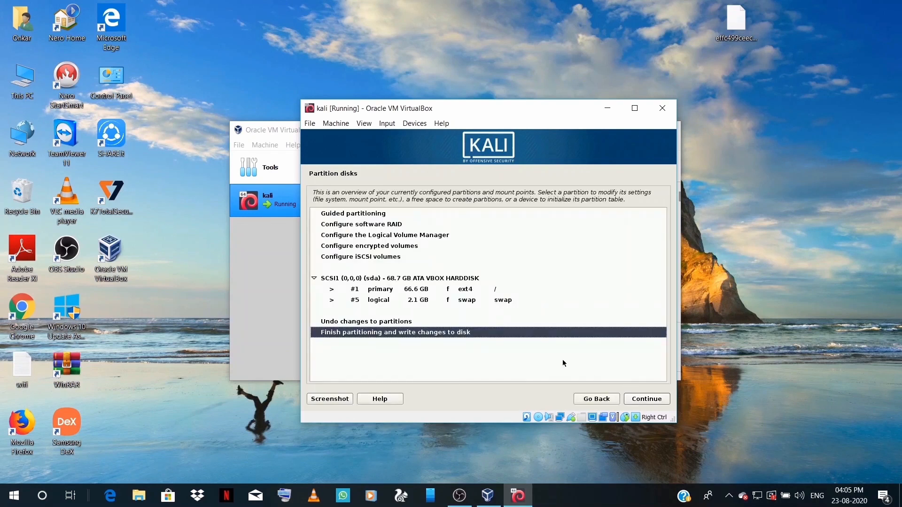
click(636, 399)
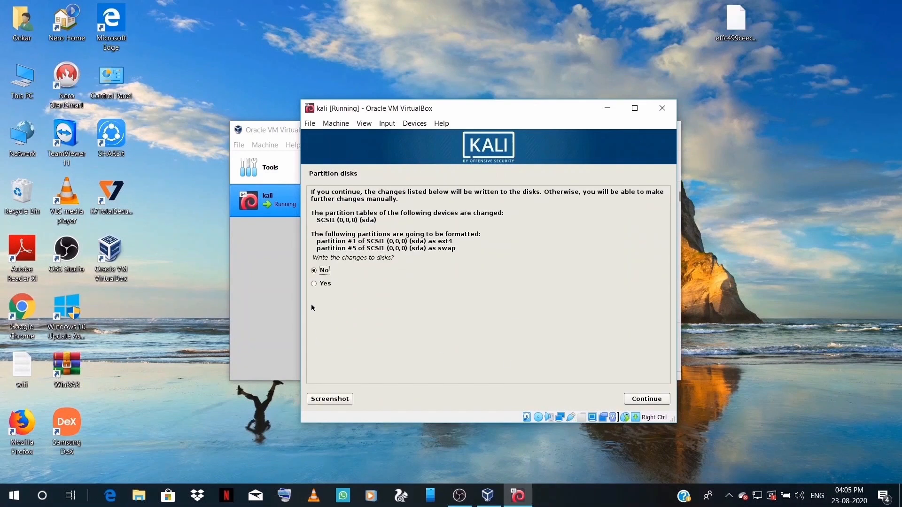
click(317, 284)
click(633, 400)
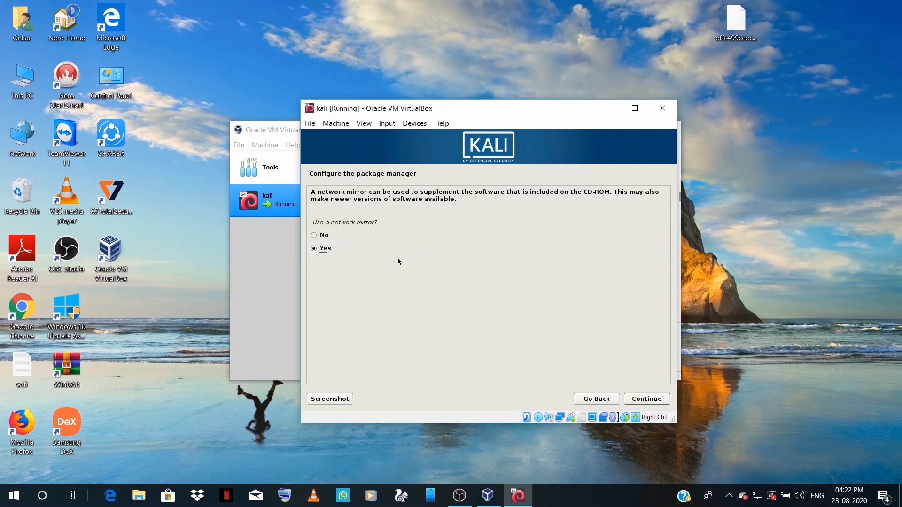
Choose No for using a network mirror.
click(365, 236)
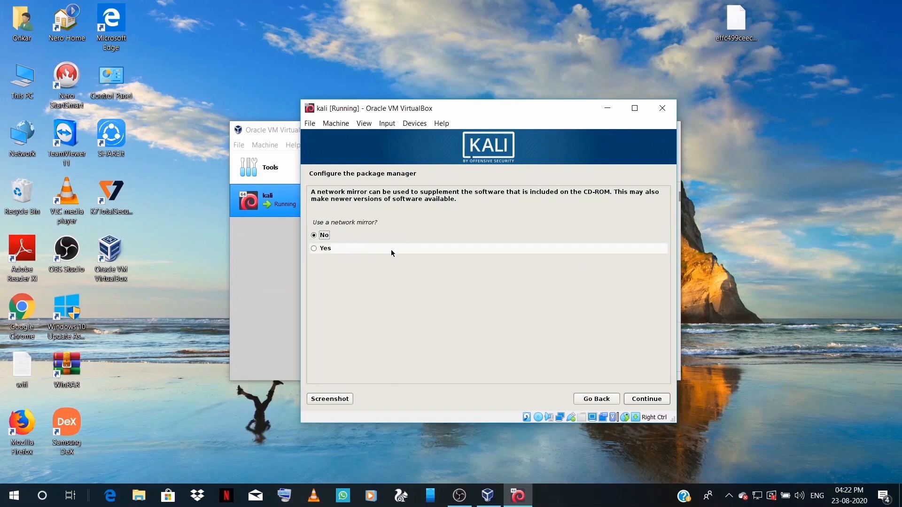
click(642, 399)
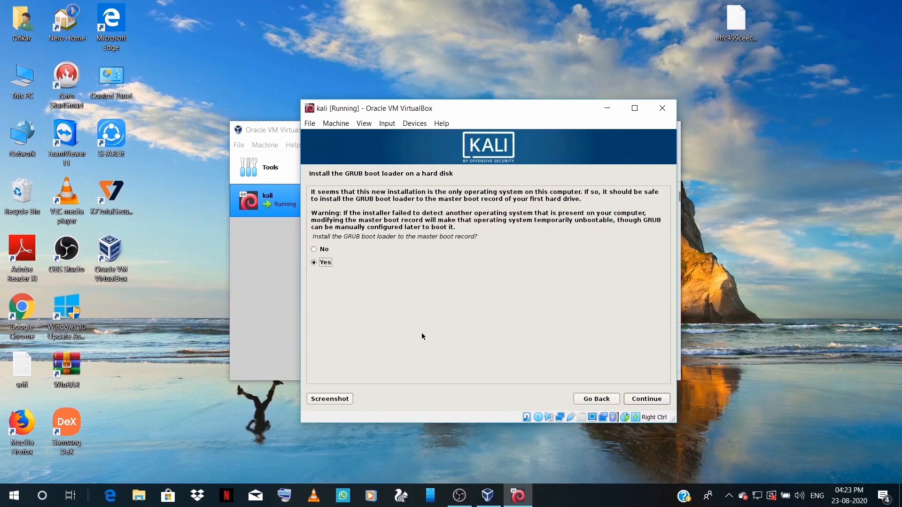
Accept installing GRUB to the master boot record on /dev/sda.
click(643, 400)
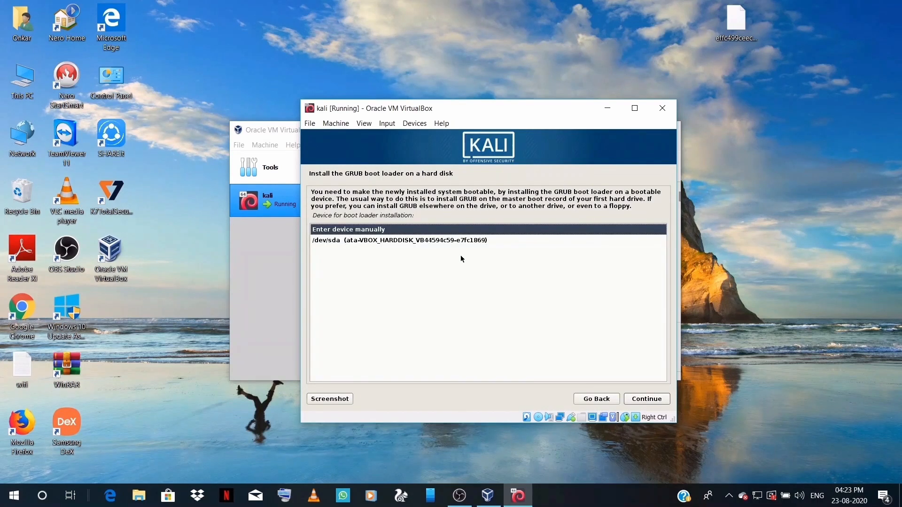
click(450, 242)
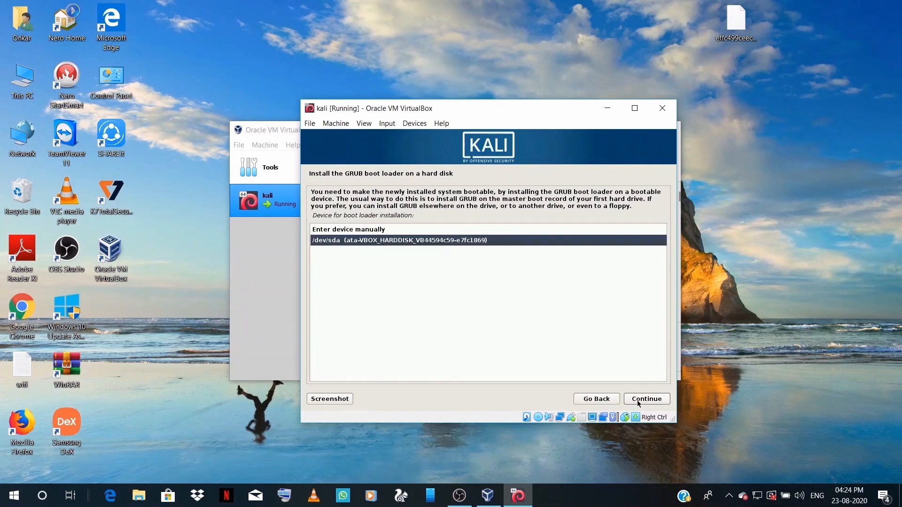
click(638, 401)
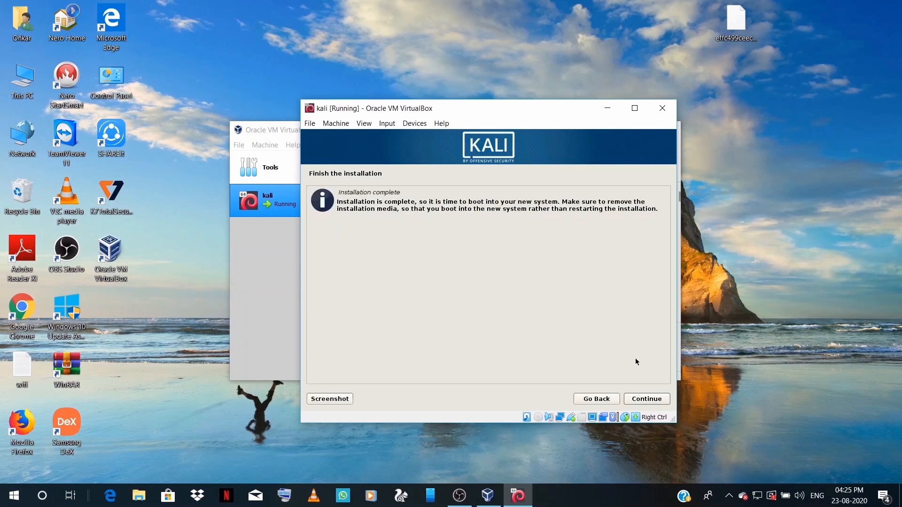
Confirm Installation complete so the VM reboots into the new Kali system.
click(639, 402)
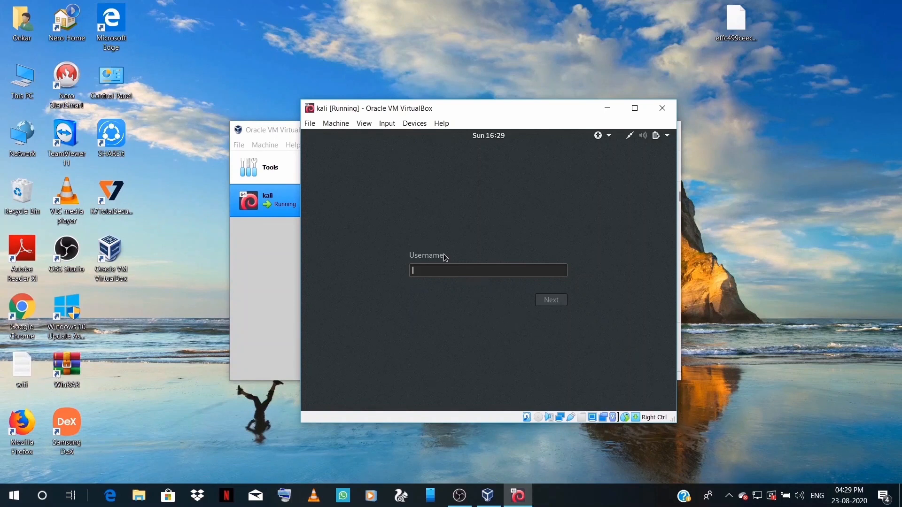
Log in to Kali as root with the account password.
text(root)
click(542, 301)
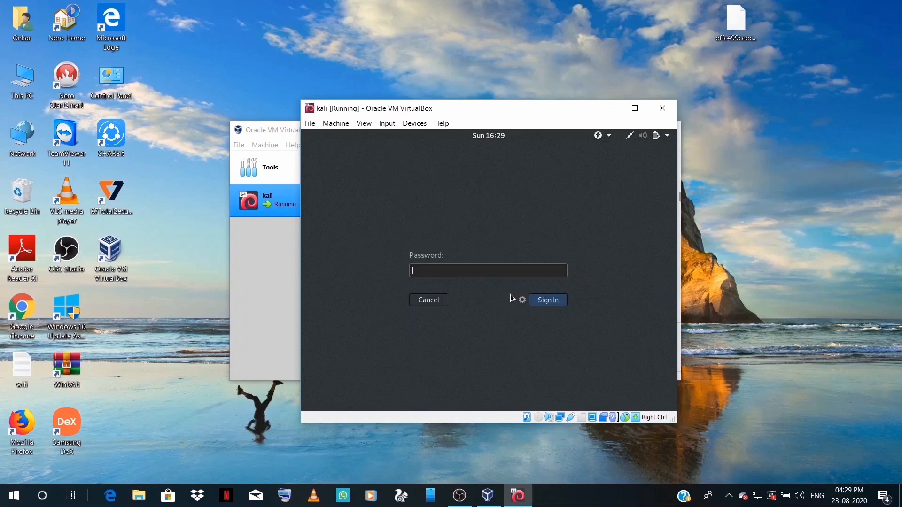
text(password1)
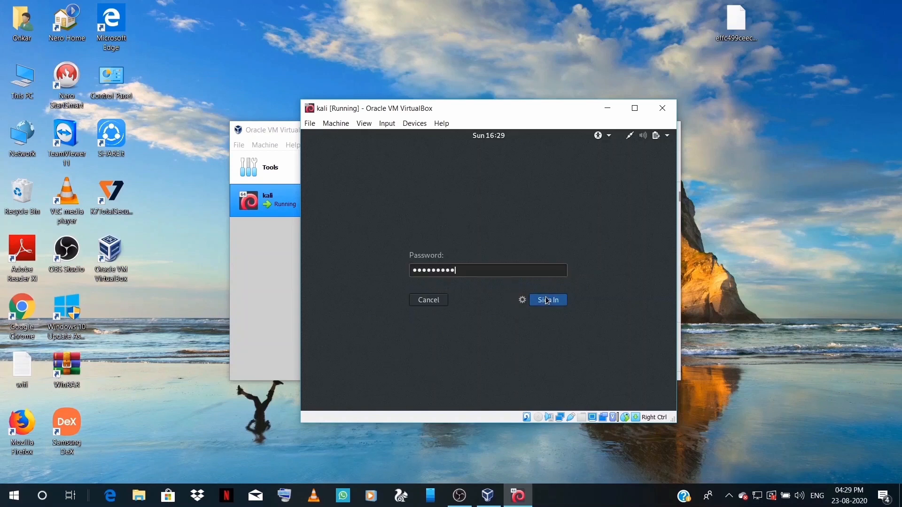
click(548, 300)
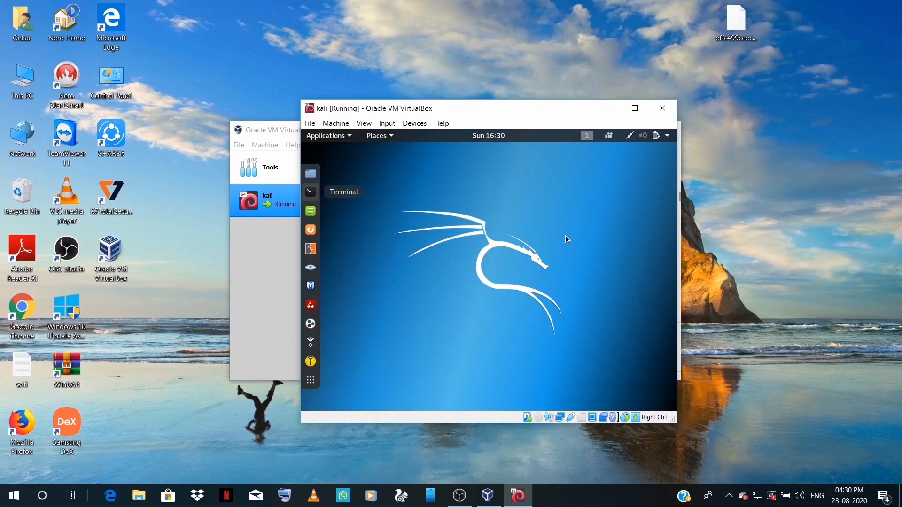
Maximize the VM window, then open a root Terminal via the desktop's Open in Terminal.
click(635, 108)
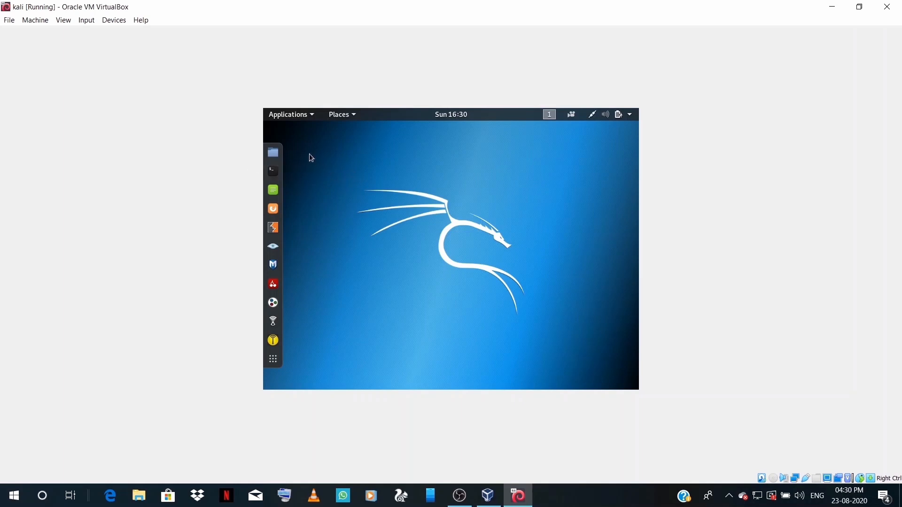
click(275, 173)
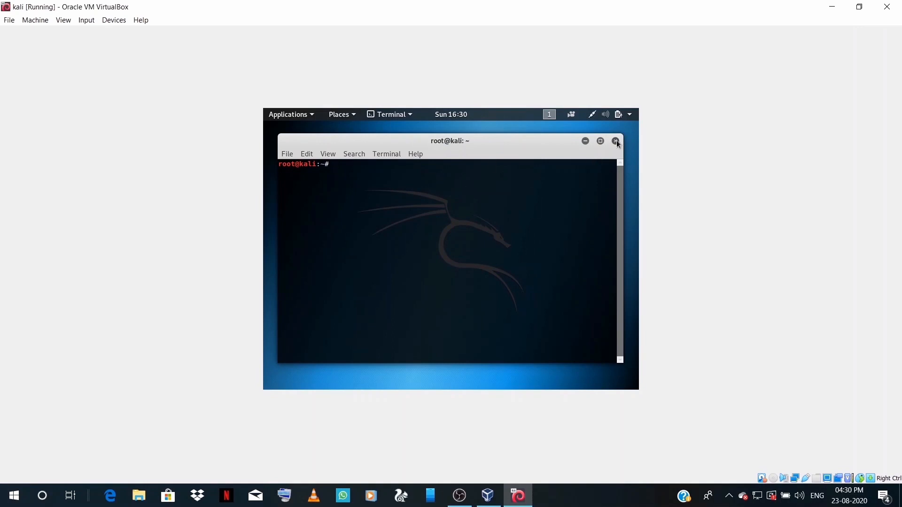
click(615, 142)
right_click(421, 181)
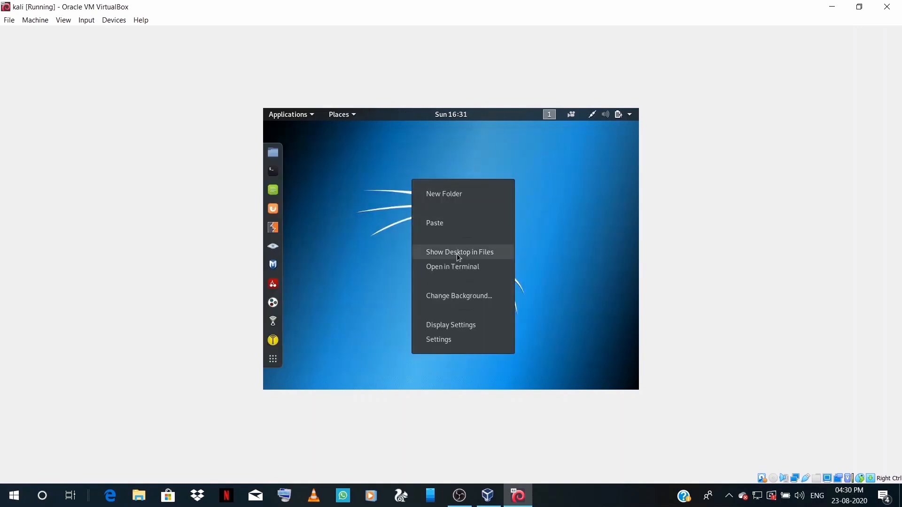
click(452, 269)
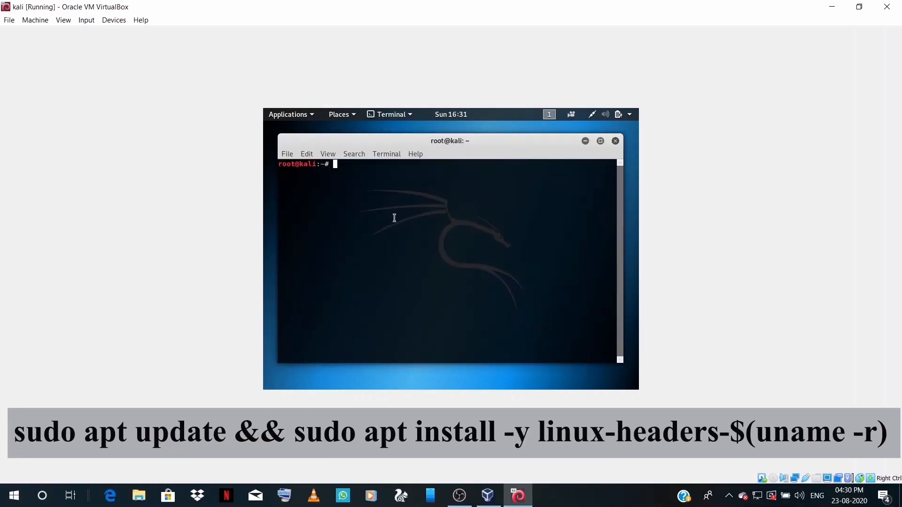
Run sudo apt update && sudo apt install -y linux-headers-$(uname -r) in the terminal.
text(sudo apt update && sudo apt install -)
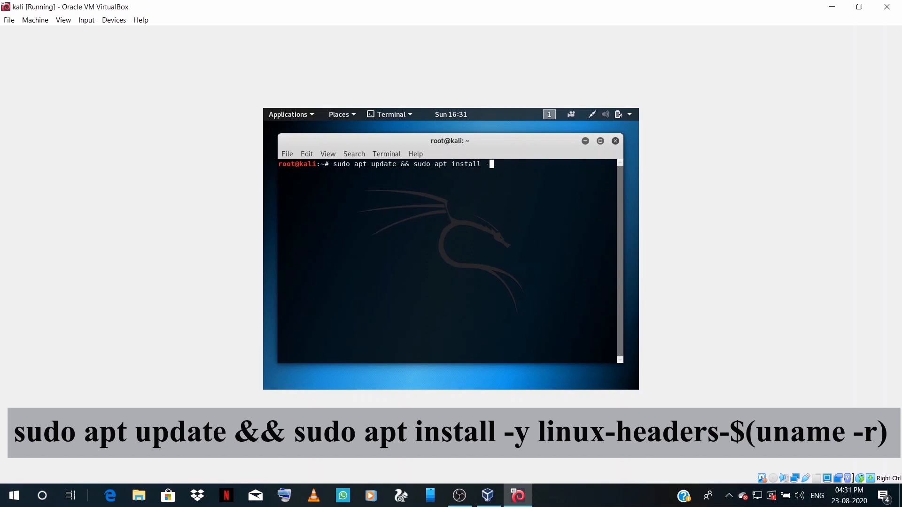
text(y linux-headers-$(uname ))
key(Left)
text(uname -r)
key(Return)
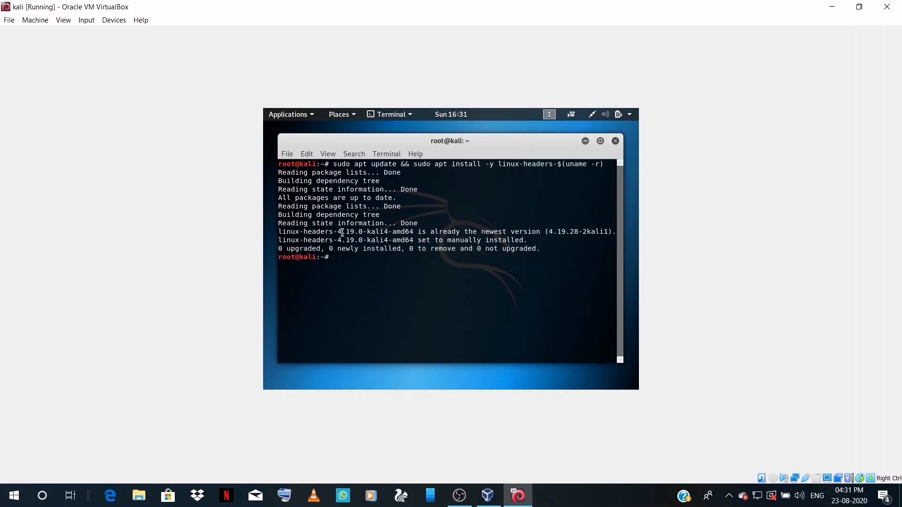
drag(343, 232, 461, 240)
drag(468, 232, 528, 232)
click(527, 232)
Insert the Guest Additions CD image from the Devices menu.
click(64, 21)
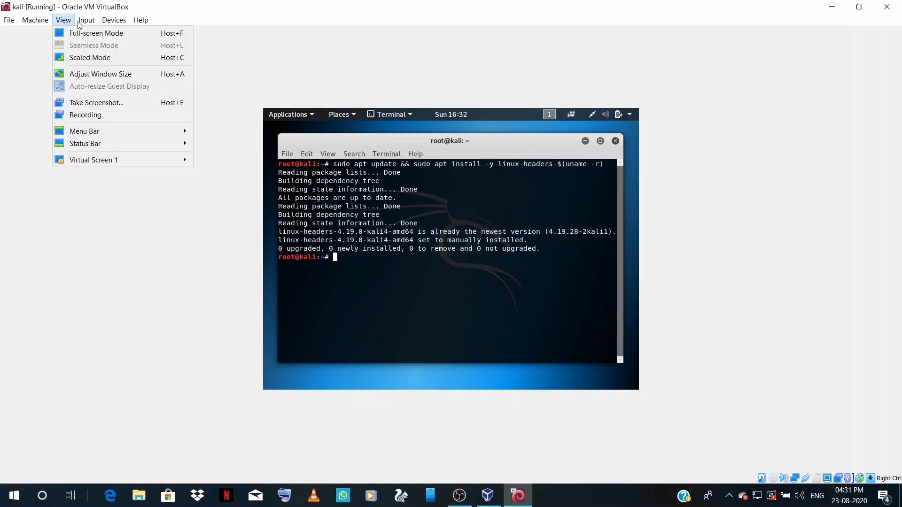
mouse_move(108, 29)
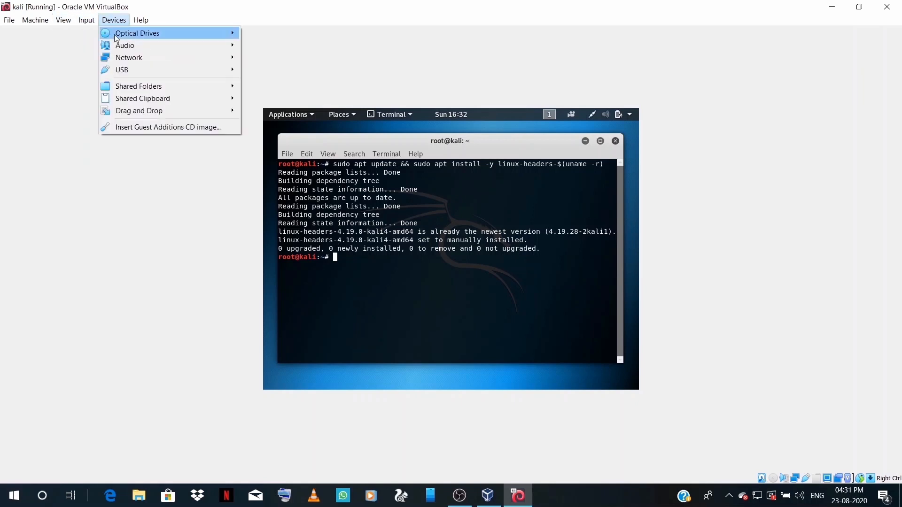
click(162, 127)
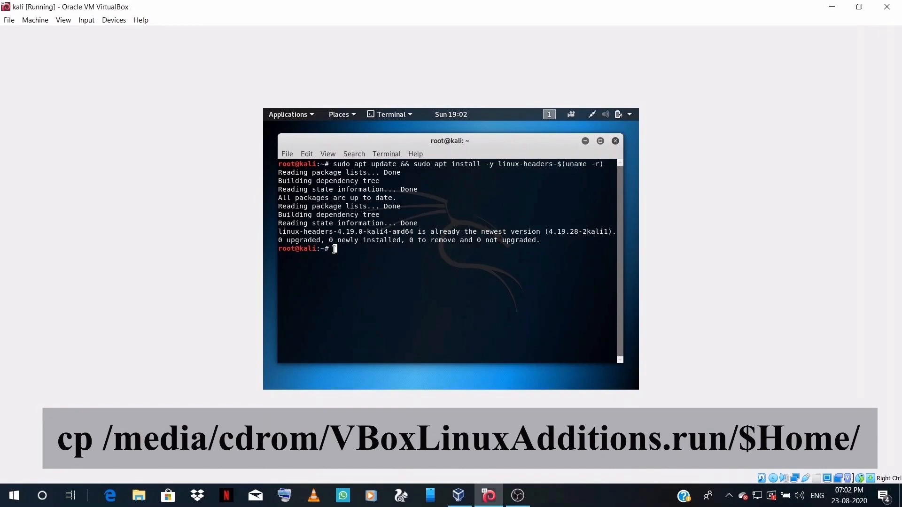
Copy VBoxLinuxAdditions.run from /media/cdrom to /$Home/ and chmod it 0755.
text(cp /media/cdrom/VBoxLinux)
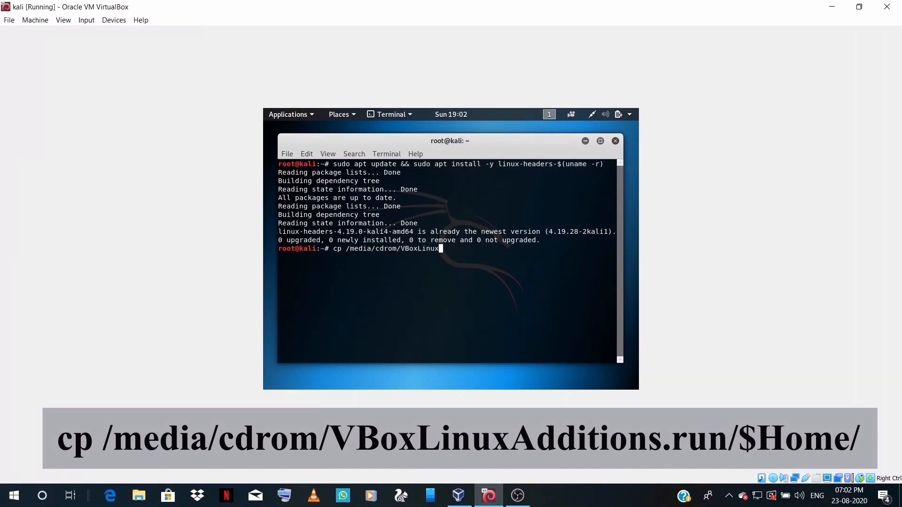
text(Additions.run /$Home/)
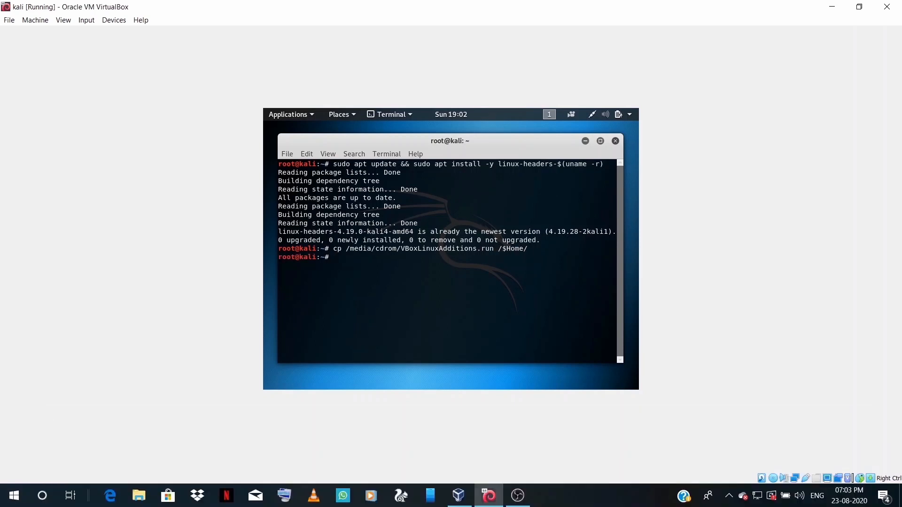
text(chm)
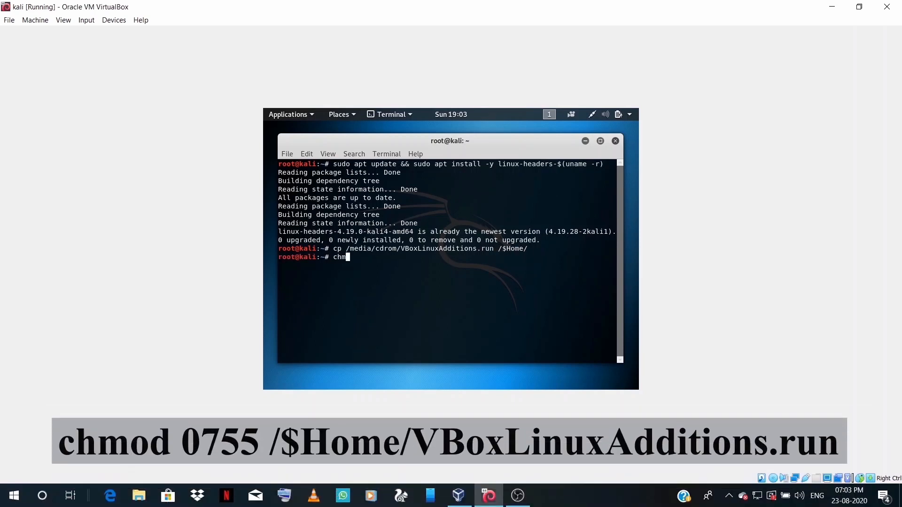
text(od 0755 /$Home/VBoxLinuxAdditio)
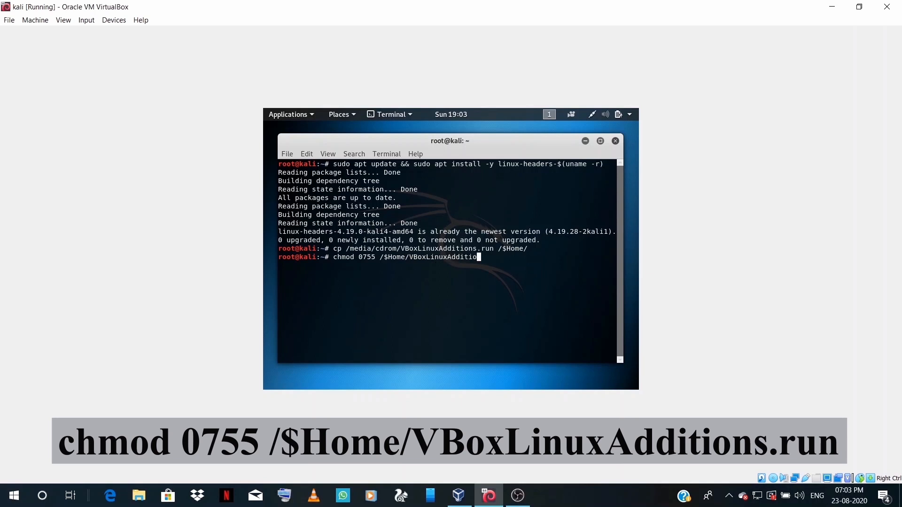
text(ns.run)
key(Return)
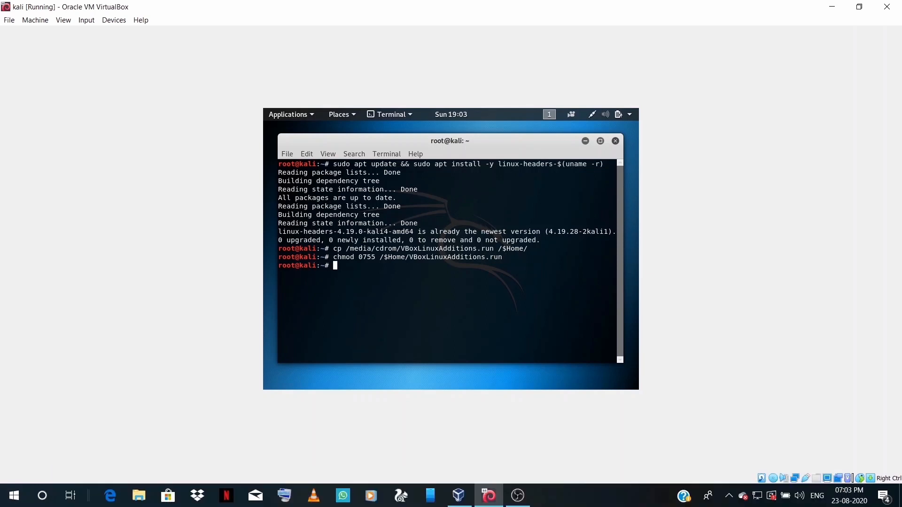
Change into /$Home/ and enter ./VBoxLinuxAdditions.run.
text(cd )
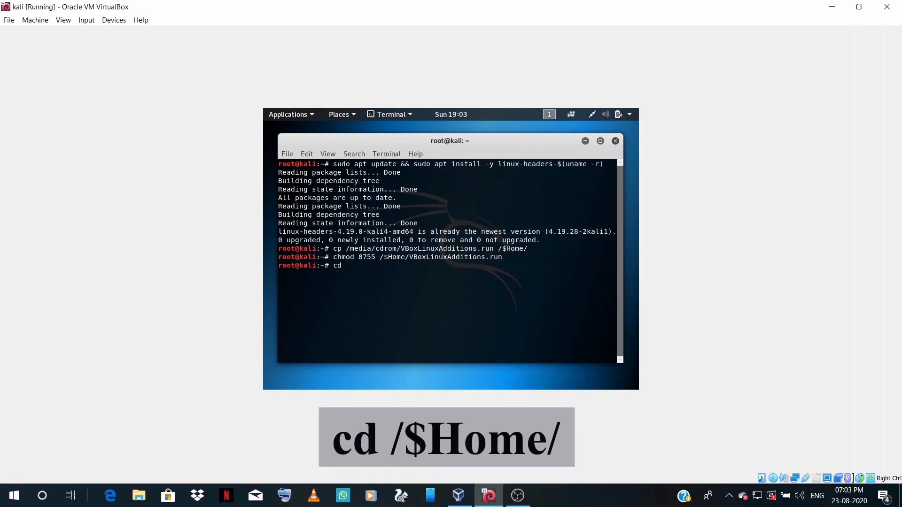
text(/$Home/)
key(Return)
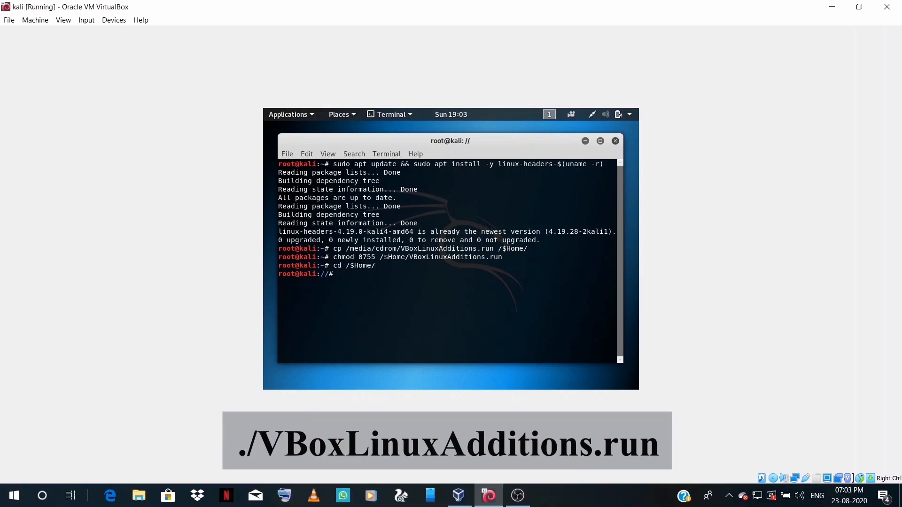
text(./VB)
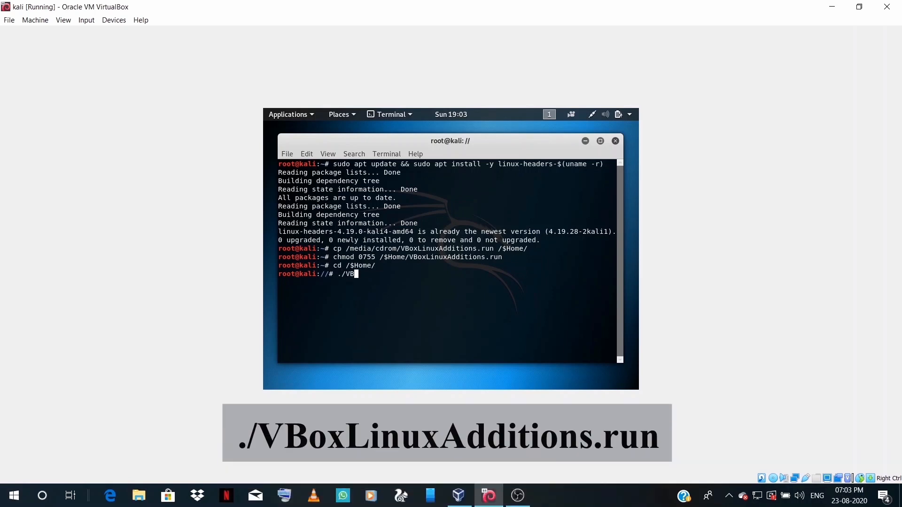
text(oxLinuxAdditions.run)
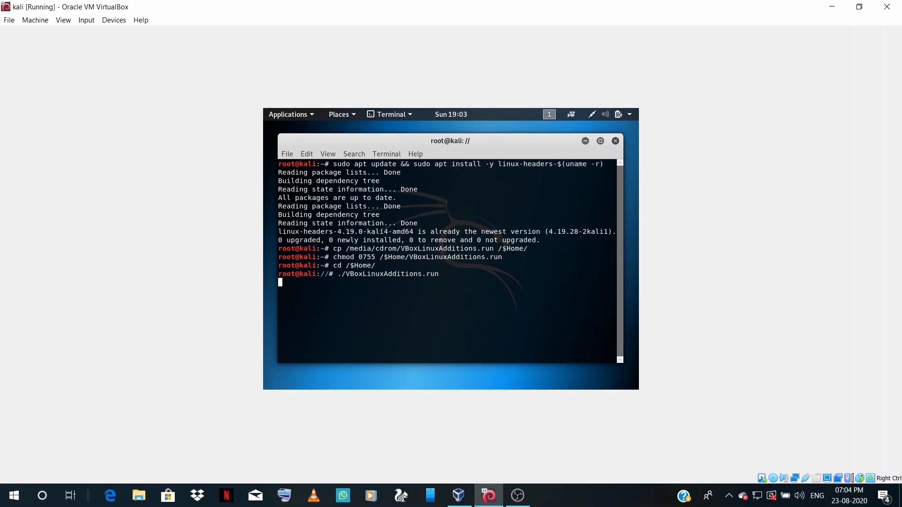
Run ./VBoxLinuxAdditions.run to install Guest Additions, then reboot the Kali VM with 'reboot'.
key(Return)
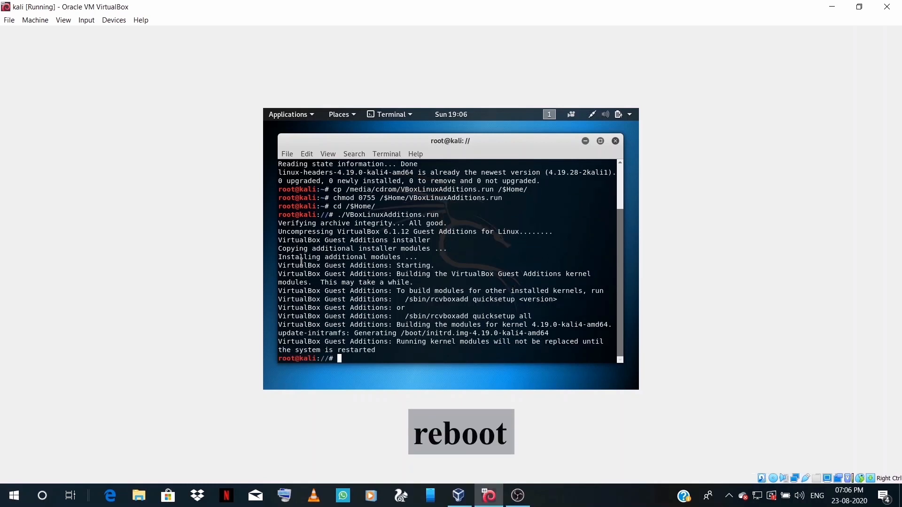
text(reboot)
key(Return)
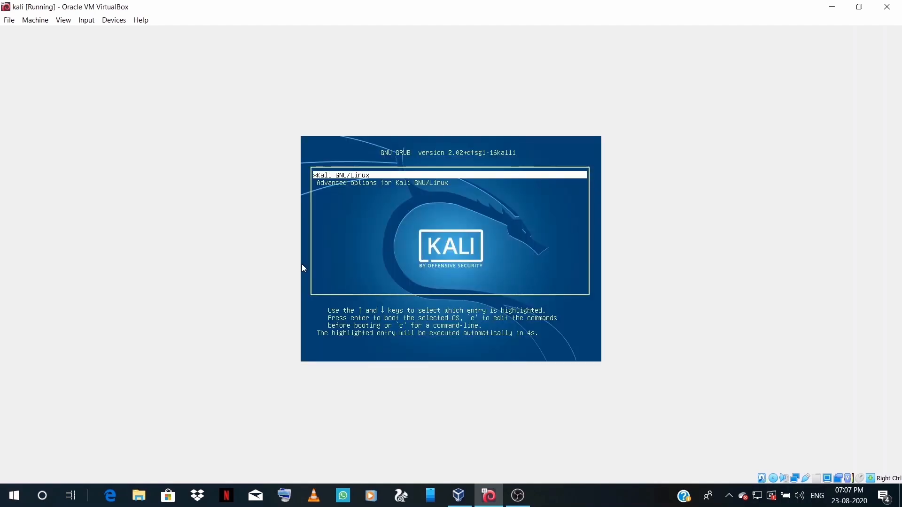
Boot the Kali GNU/Linux GRUB entry and sign in as root with the account password.
key(Return)
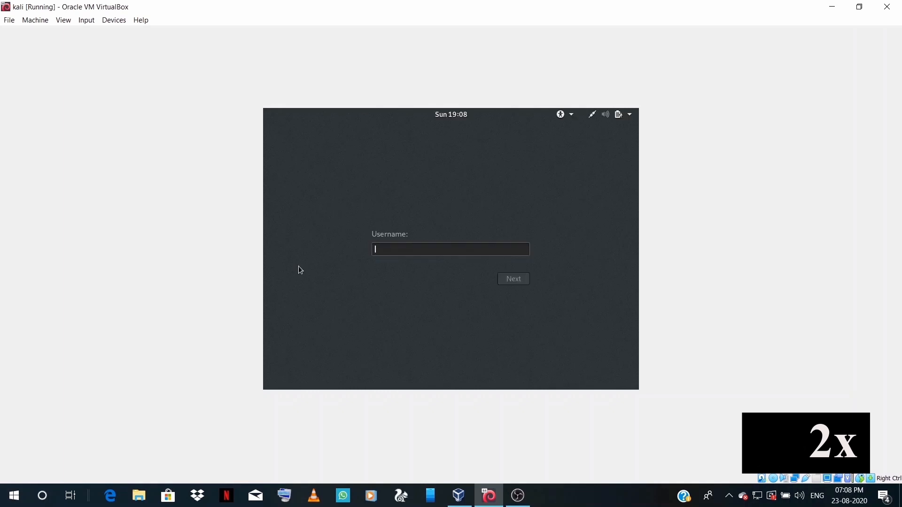
text(root)
key(Return)
text(••••••••••)
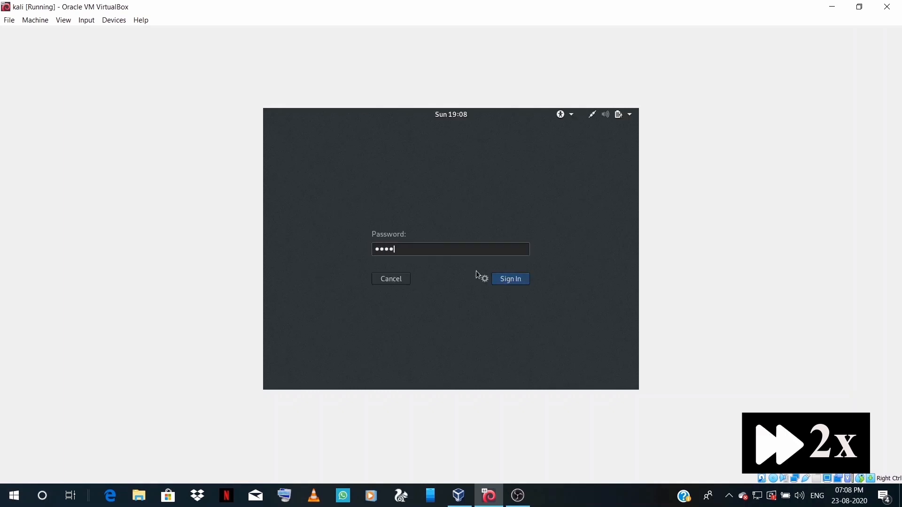
click(506, 278)
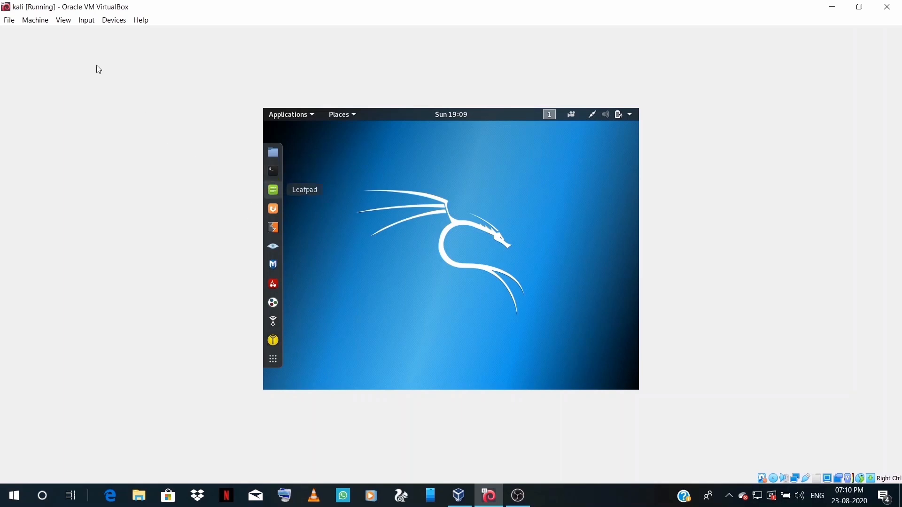
Enable Auto-resize Guest Display, then switch the VM into Full-screen Mode.
click(63, 20)
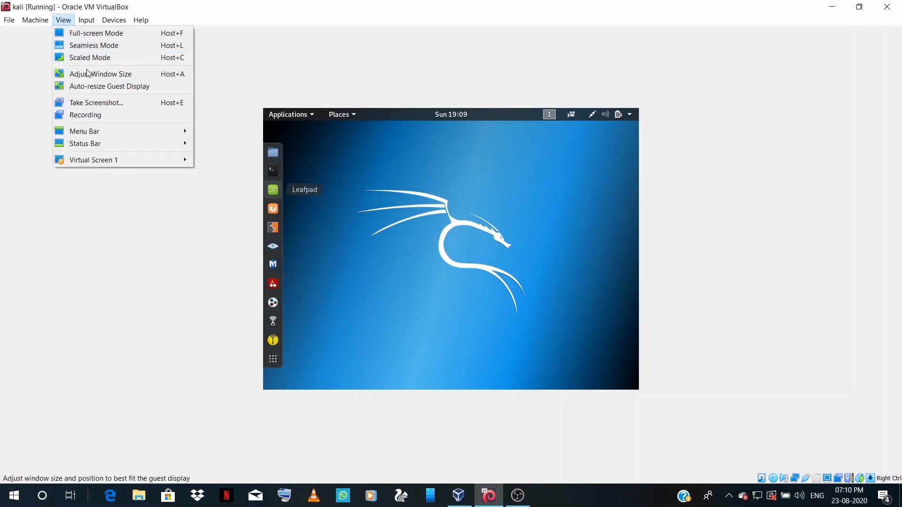
click(91, 88)
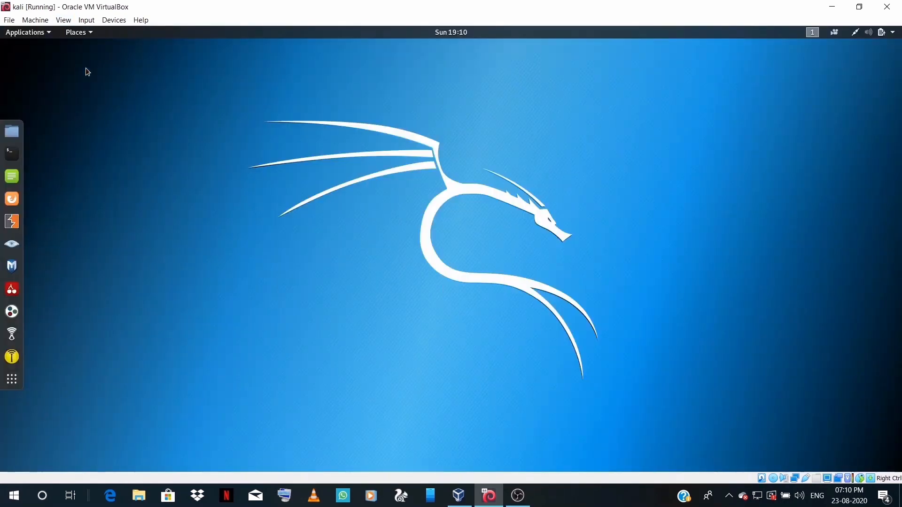
click(68, 24)
click(74, 33)
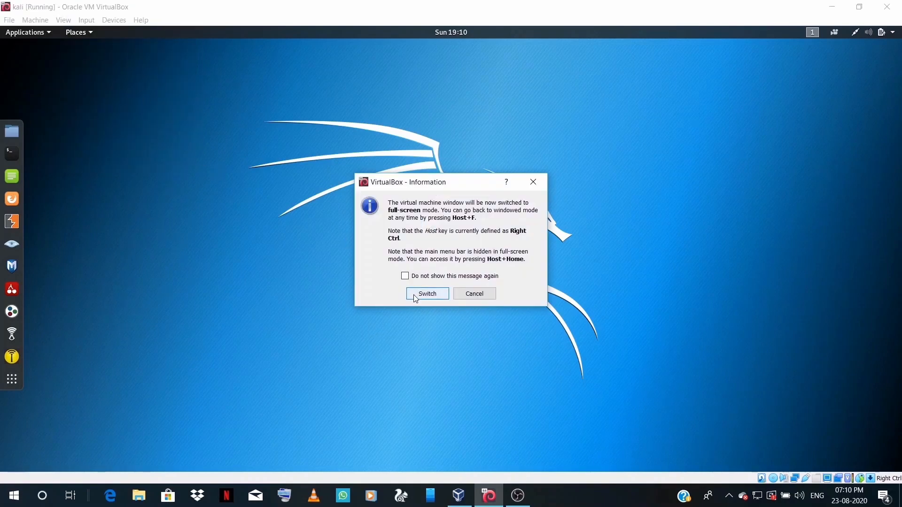
click(414, 295)
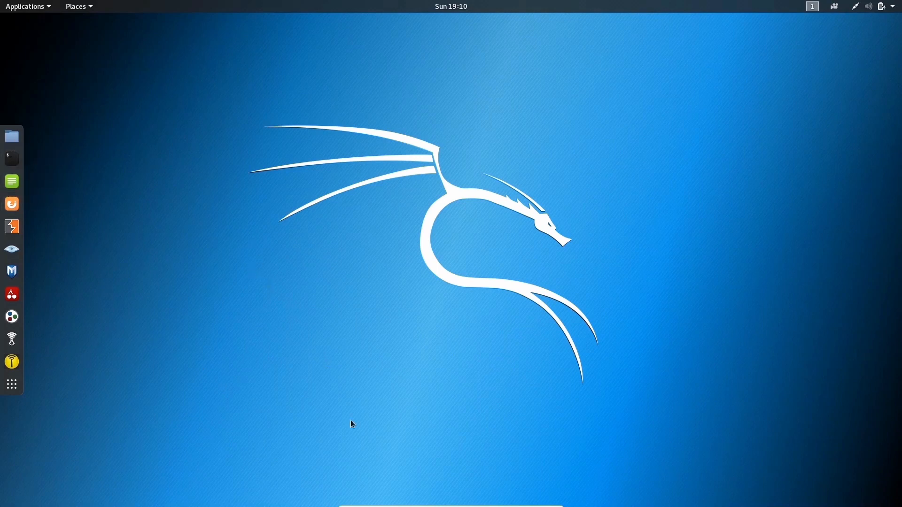
Exit Full-screen Mode through the View menu on the bottom mini toolbar.
mouse_move(395, 506)
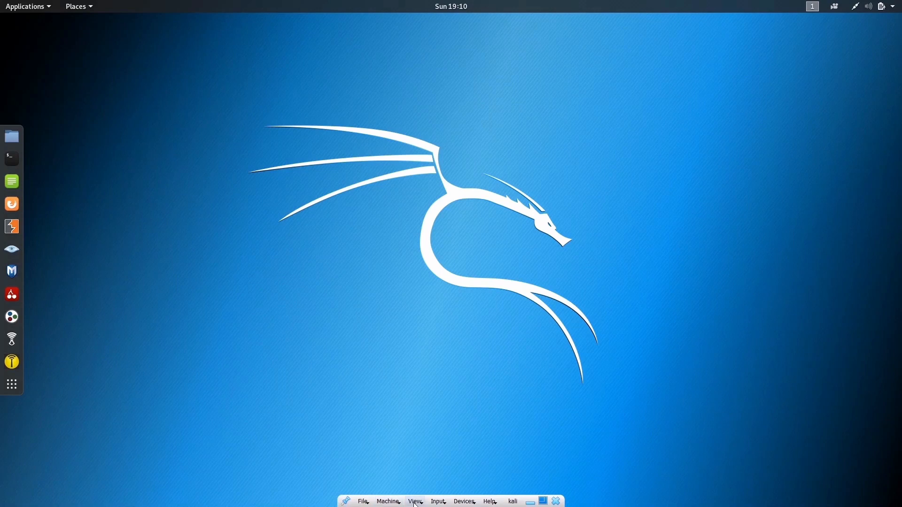
click(416, 503)
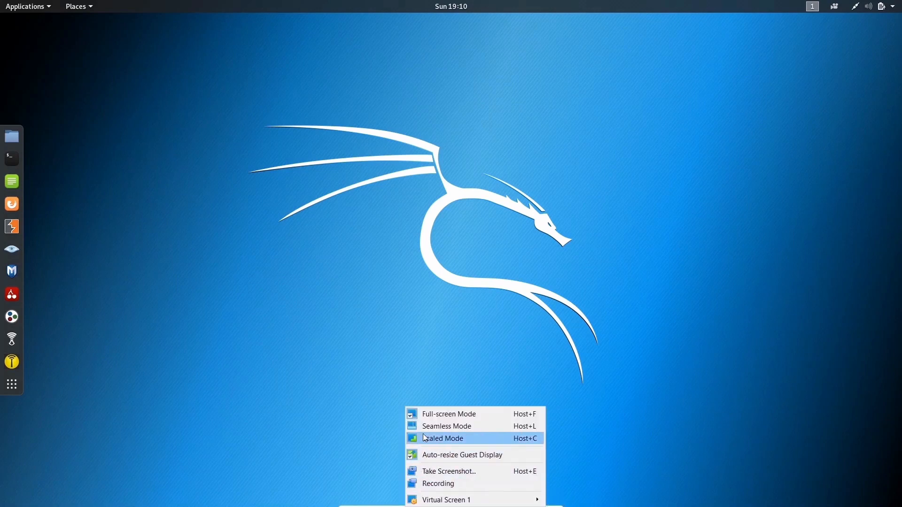
click(424, 415)
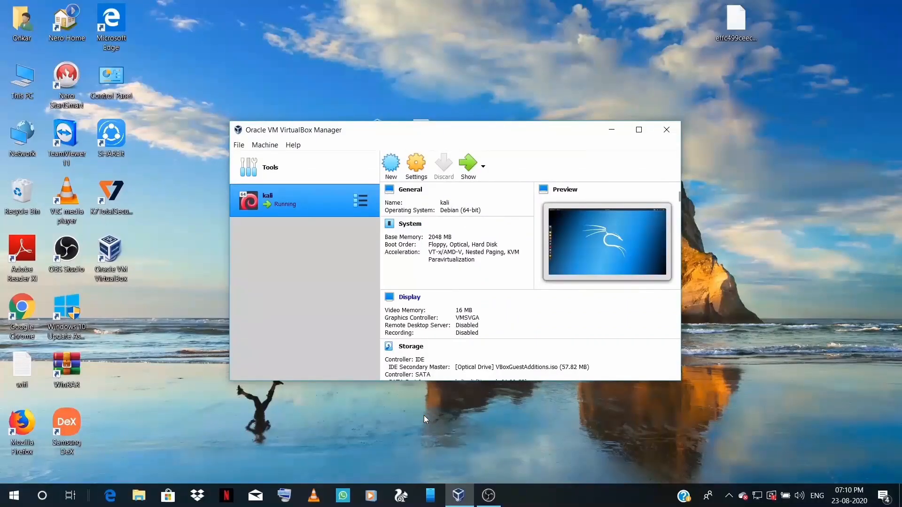